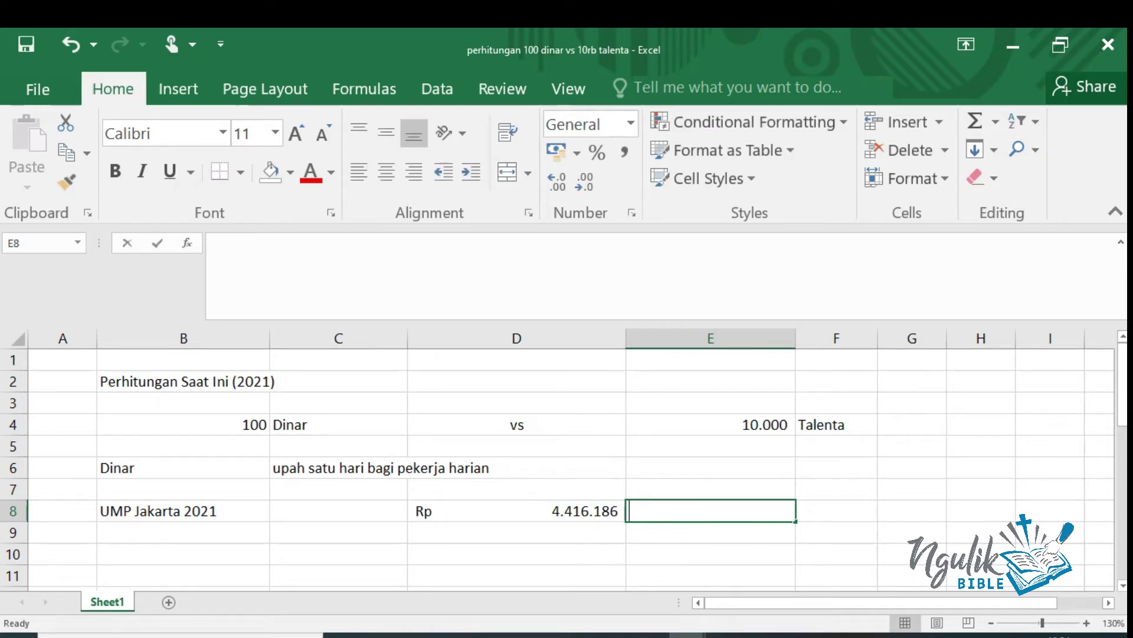
Label the monthly wage in E8 "per bulan" and enter "Upah harian 25 hari kerja" in B9 with 25 in C9
text(lan)
key(Return)
text(Upah har)
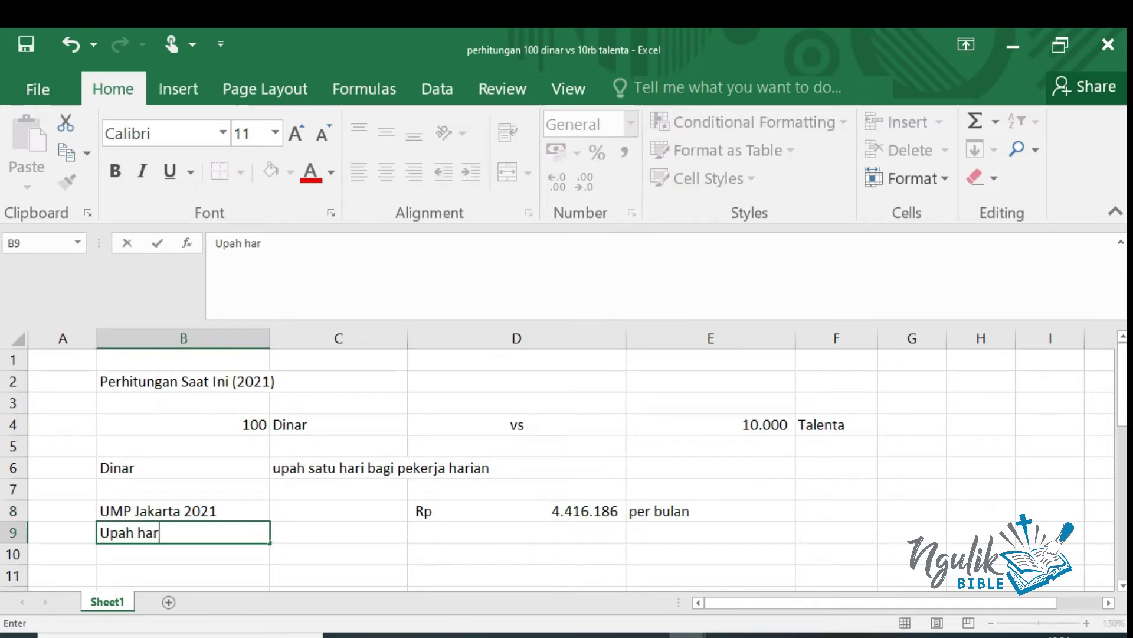
text(ian 25 hari kerja)
key(Tab)
text(25)
key(Tab)
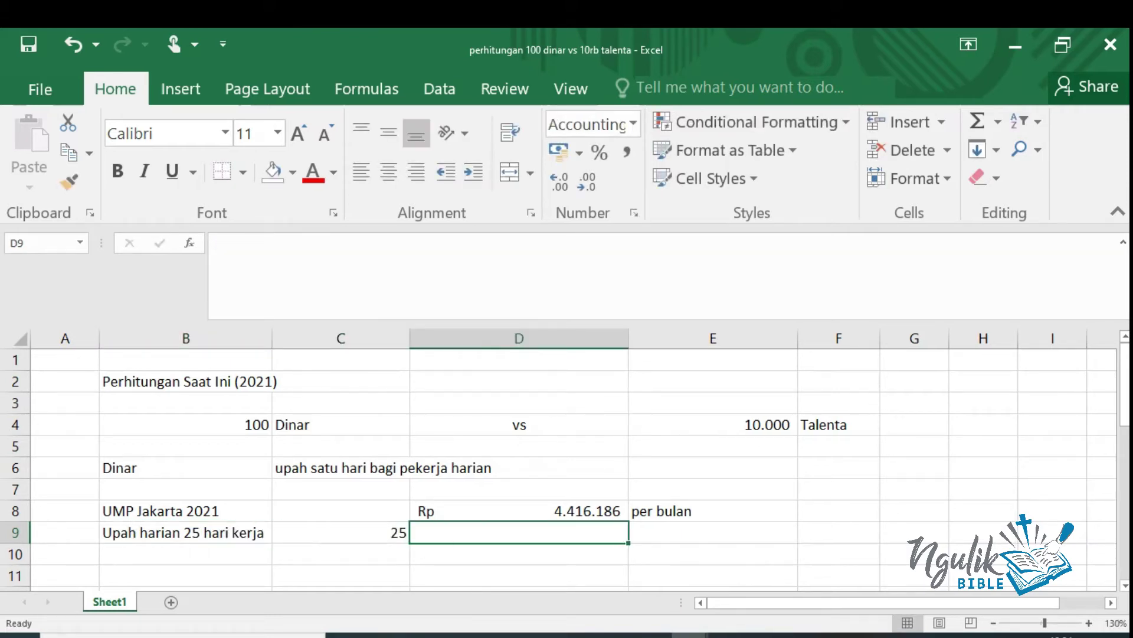
Calculate the daily wage in D9 with =D8/C9 and label it "per hari" in E9
text(=)
key(Up)
text(/)
key(Left)
key(Tab)
text(per hari)
key(ctrl+Return)
key(Down)
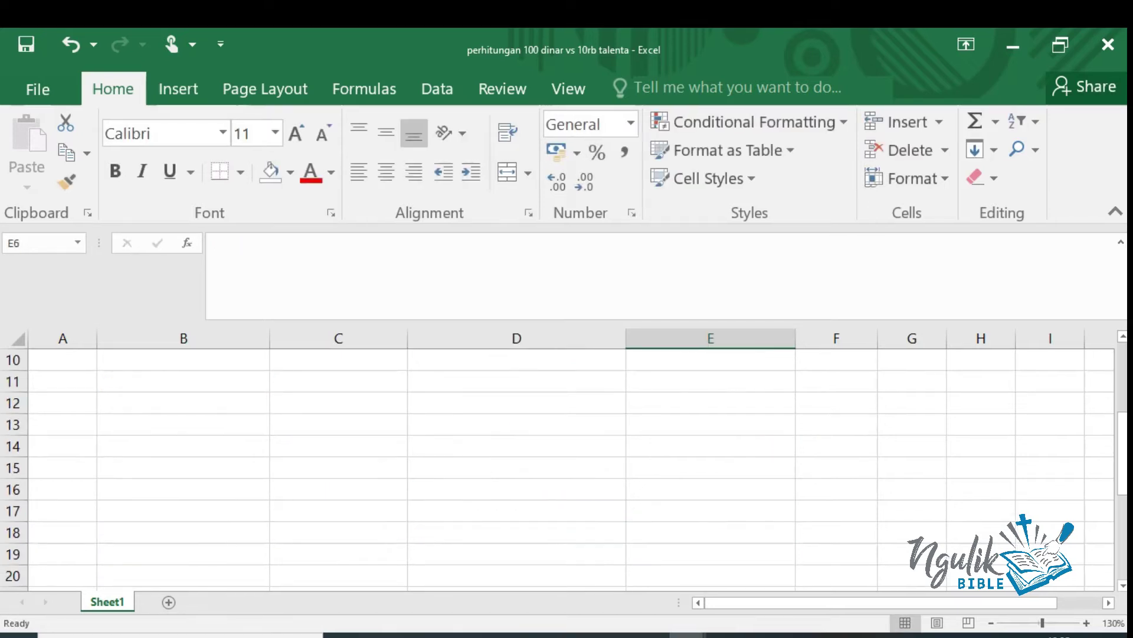
Enter the section title "Perhitungan Hutang Hamba Kedua 100 Dinar" in B11
click(183, 381)
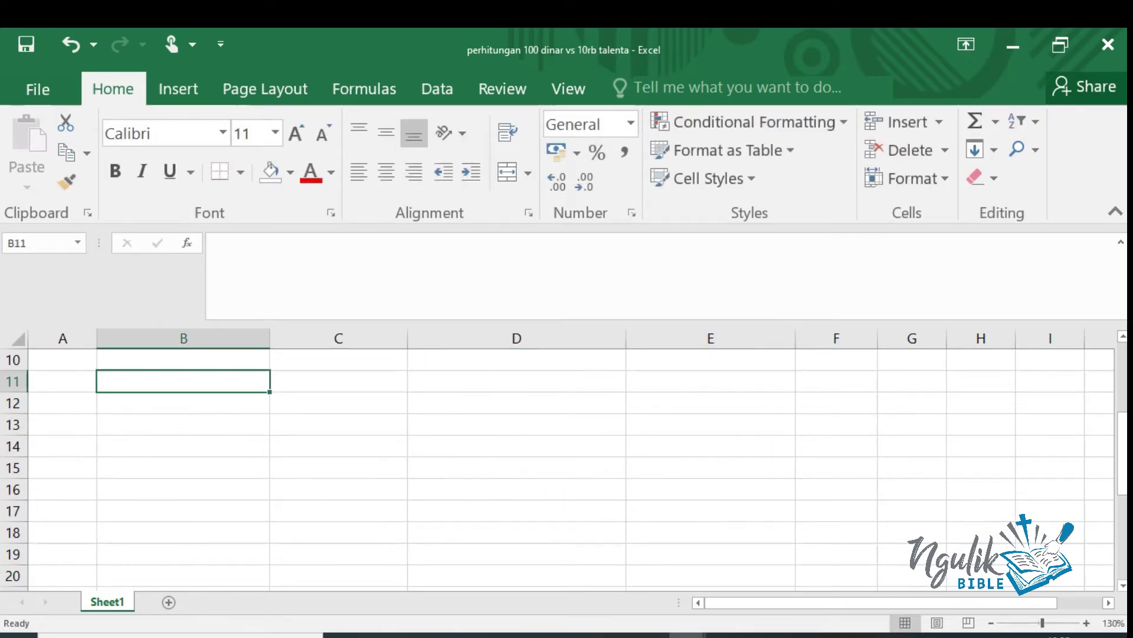
text(Perhitungan )
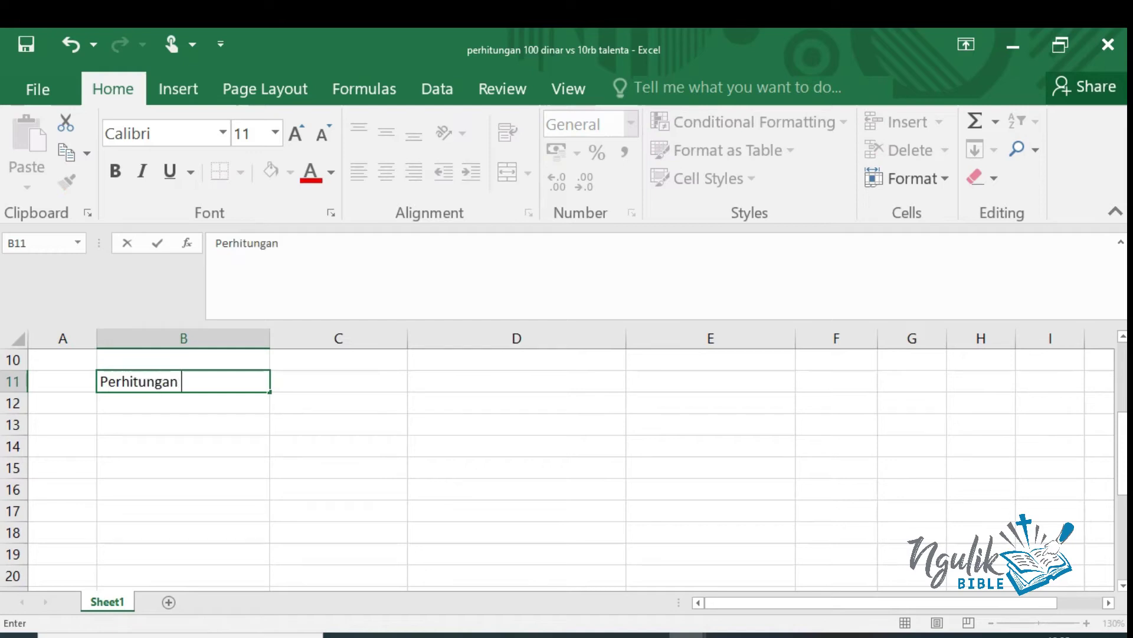
text(Hutang Hamba Kedua 100 Dinar)
key(Return)
key(Return)
Add the column headers "Dinar", "Konversi ke Rupiah" and "Nilai Rupiah" in B13:D13
text(Dina)
key(Tab)
text(Konversi ke Rupiah)
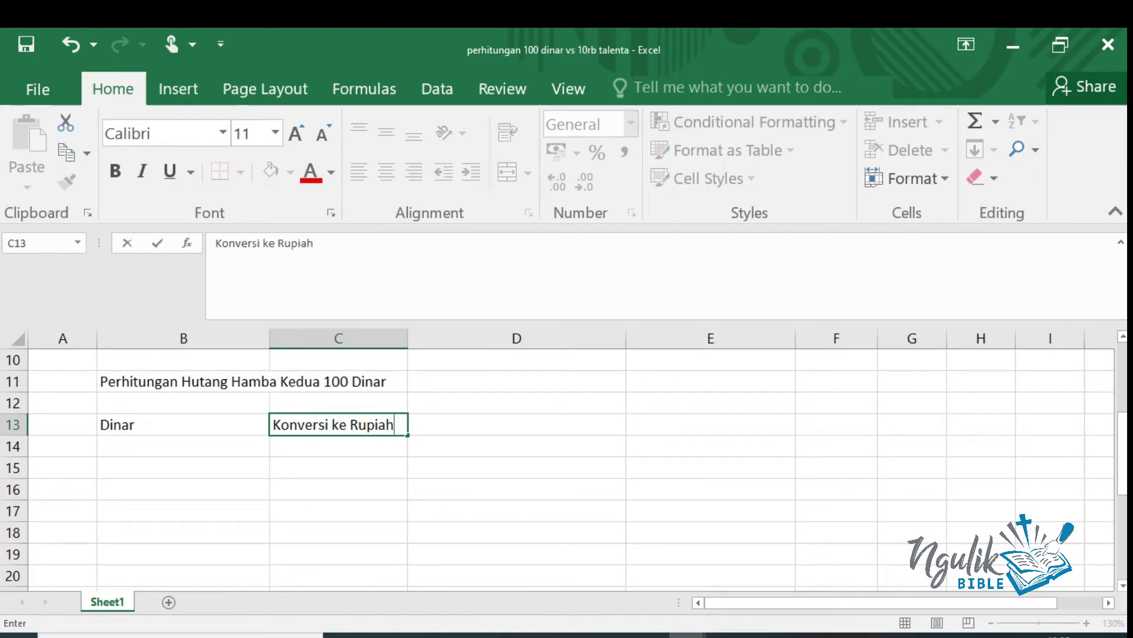
key(Tab)
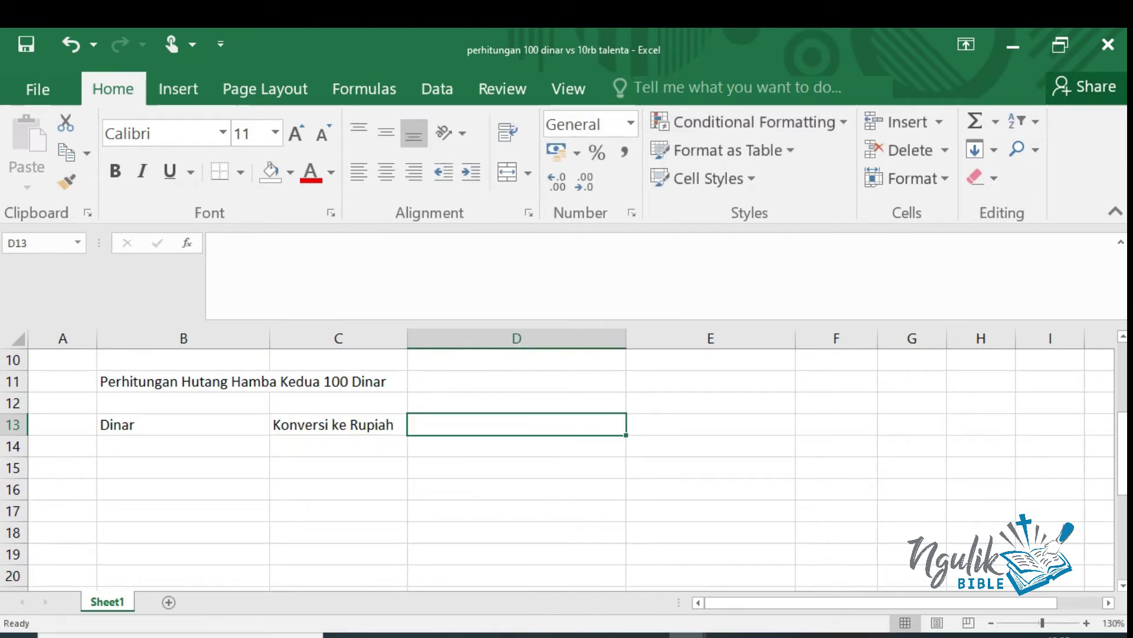
text(NIlai RUpiah)
key(Return)
Enter 1 dinar in B14 and link its rupiah conversion in C14 to the daily wage in D9
text(1)
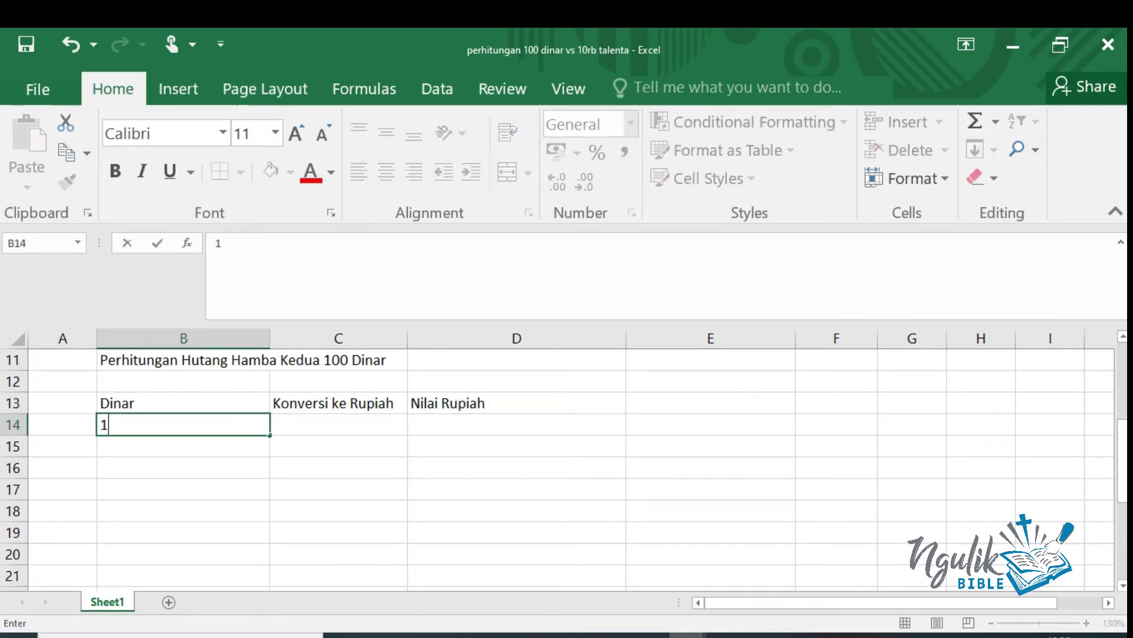
key(Tab)
text(=)
key(Up)
key(Up)
key(Up)
key(Up)
key(Up)
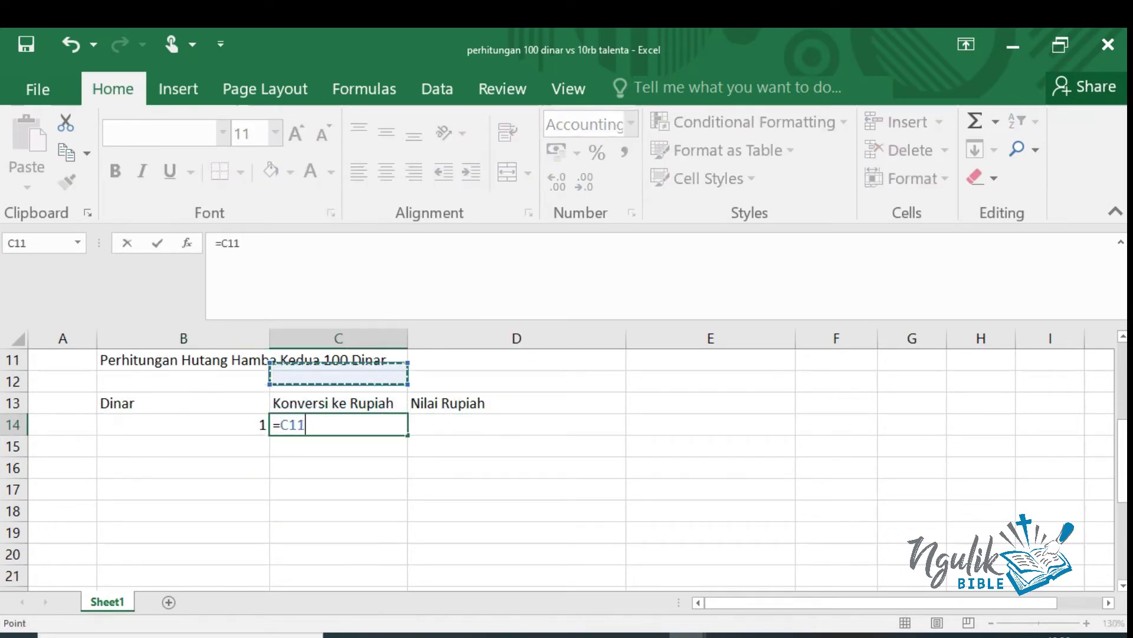
key(ctrl+Return)
Calculate the rupiah value of one dinar in D14 with =B14*C14
key(Right)
text(=)
key(Left)
key(Left)
text(*)
key(Left)
key(Return)
Enter 100 dinar in B15 and reuse the conversion rate in C15 with =C14
text(100)
key(Right)
text(=)
key(Up)
key(Tab)
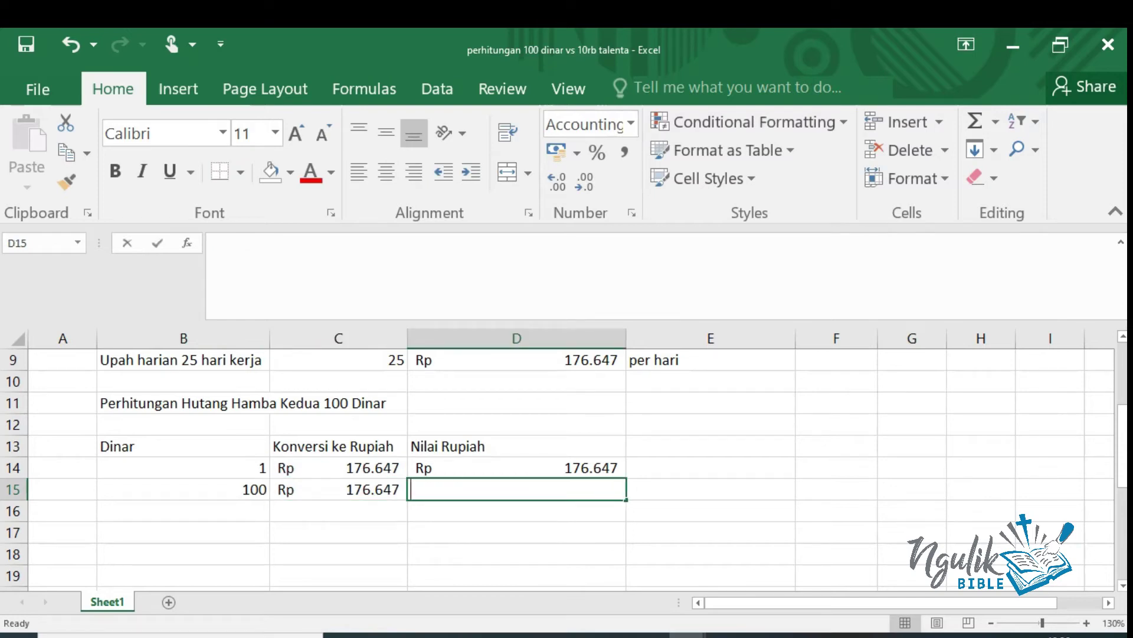
Calculate the rupiah value of 100 dinar in D15 with =B15*C15
text(=)
key(Left)
key(Left)
text(*)
key(Left)
key(Tab)
Label the debt total "Nilai Hutang Hamba Kedua" in E15 and give cell D15 a light blue fill
text(Nilai Hutang Hamba Kedu)
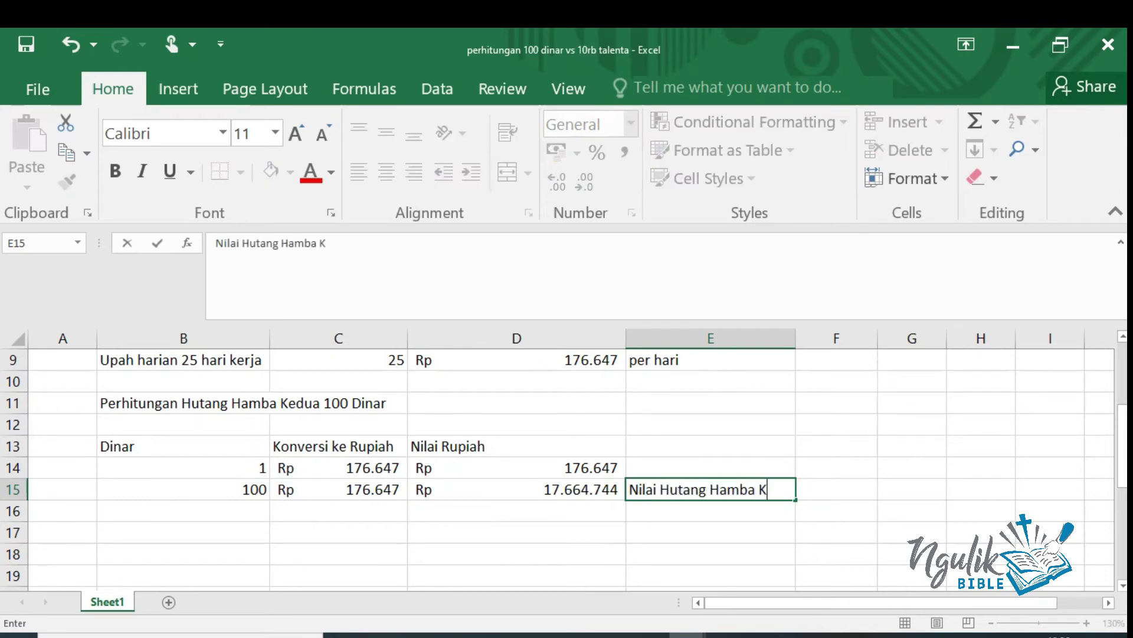
text(a)
key(Left)
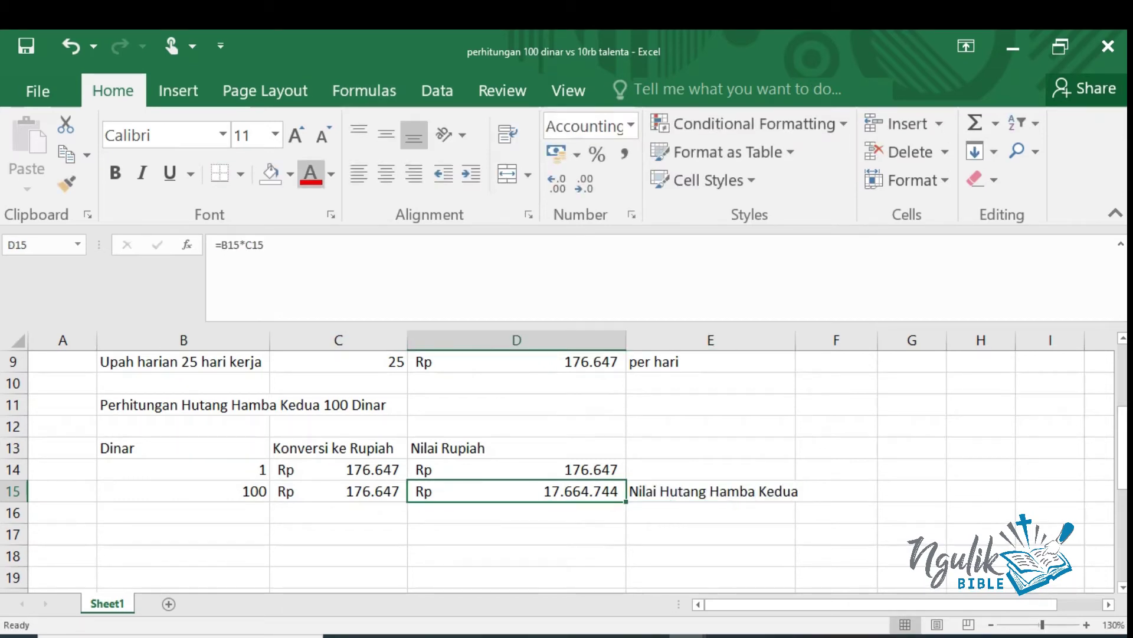
click(290, 172)
click(362, 282)
Enter the heading "Apabila Hamba Kedua melunasi hutangnya dengan pendapatan per bulan" in B17
double_click(184, 533)
text(Apabila Hamba Ke)
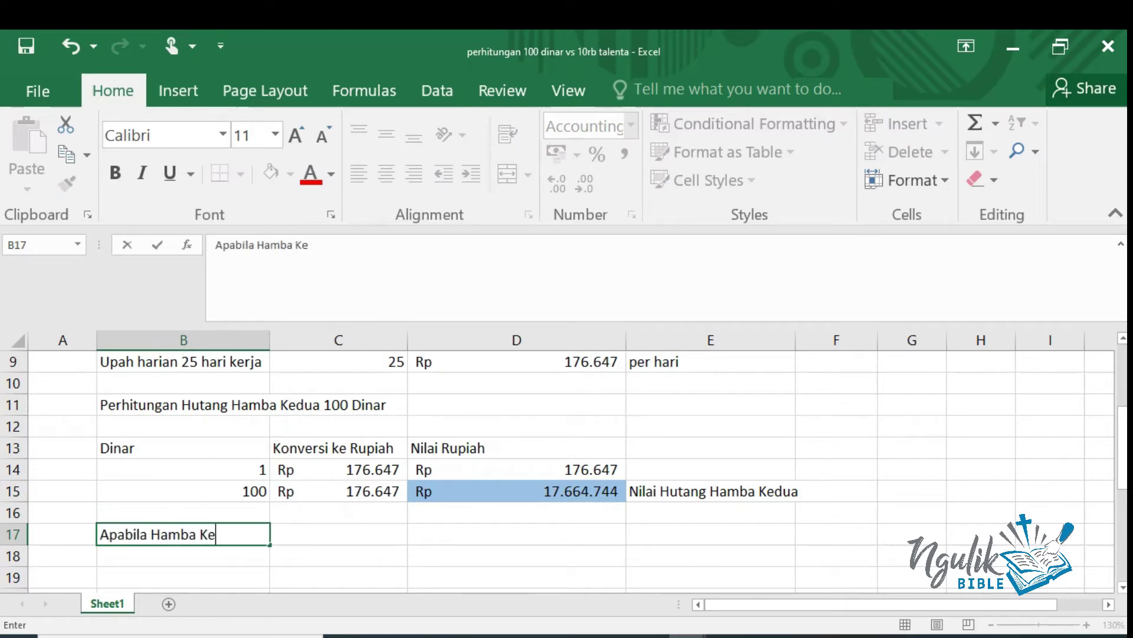
text(dua melunasi hutan)
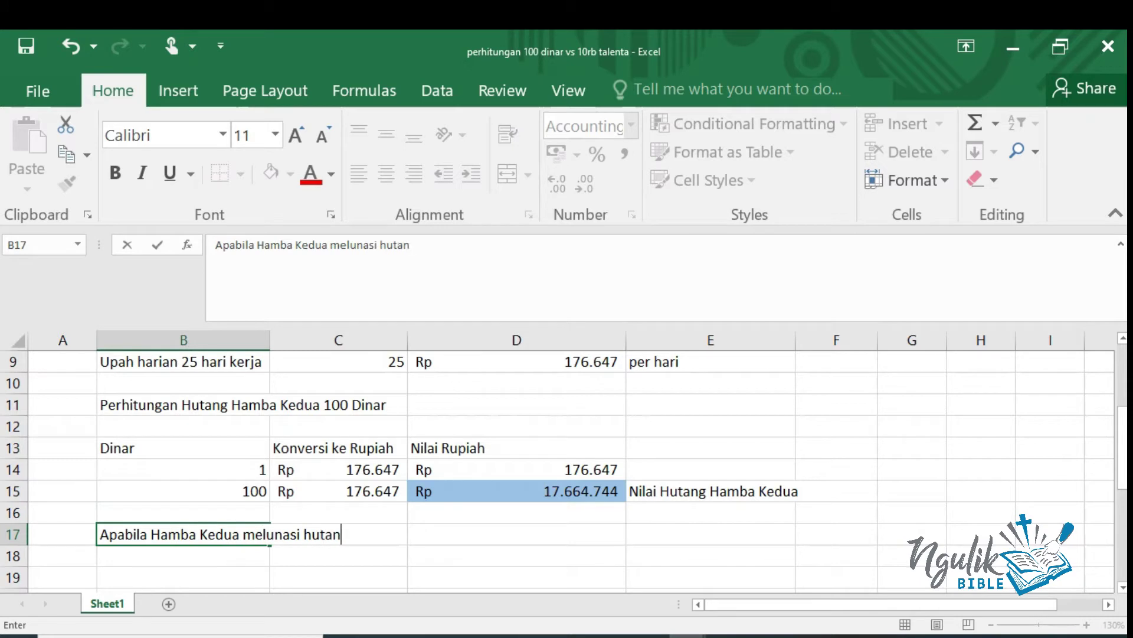
text(gnya)
text( den)
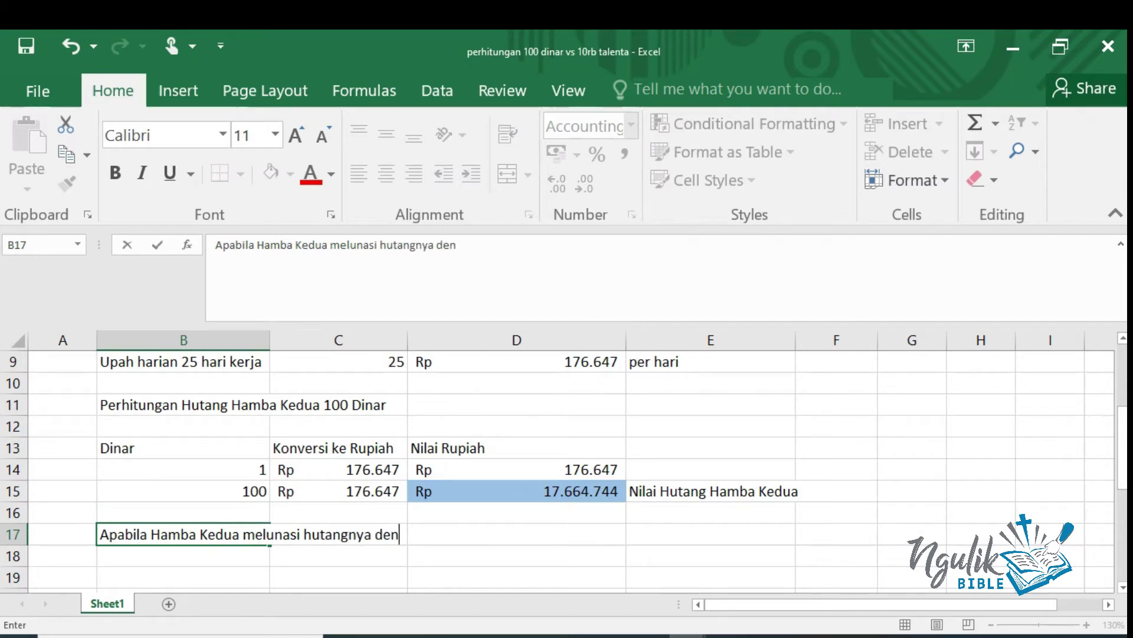
text(gan pendapatan per bulan)
key(Return)
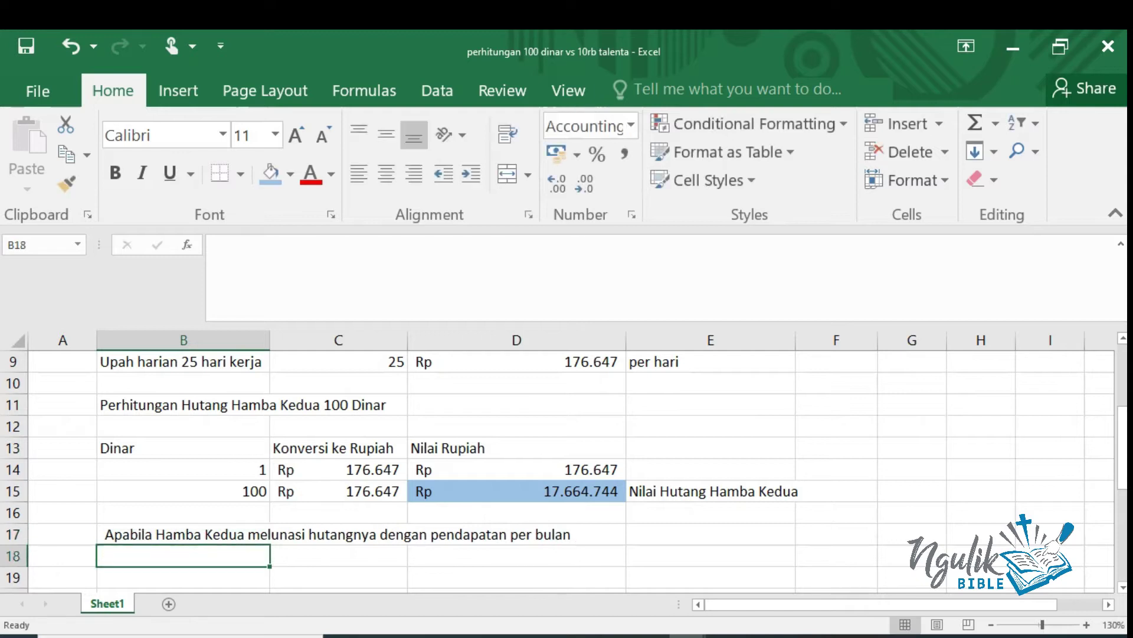
Add the headers "Hutang", "Upah / Gaji bulanan" and "Waktu untuk melunasi hutang" in B19:D19
key(Return)
text(Hutang)
key(Tab)
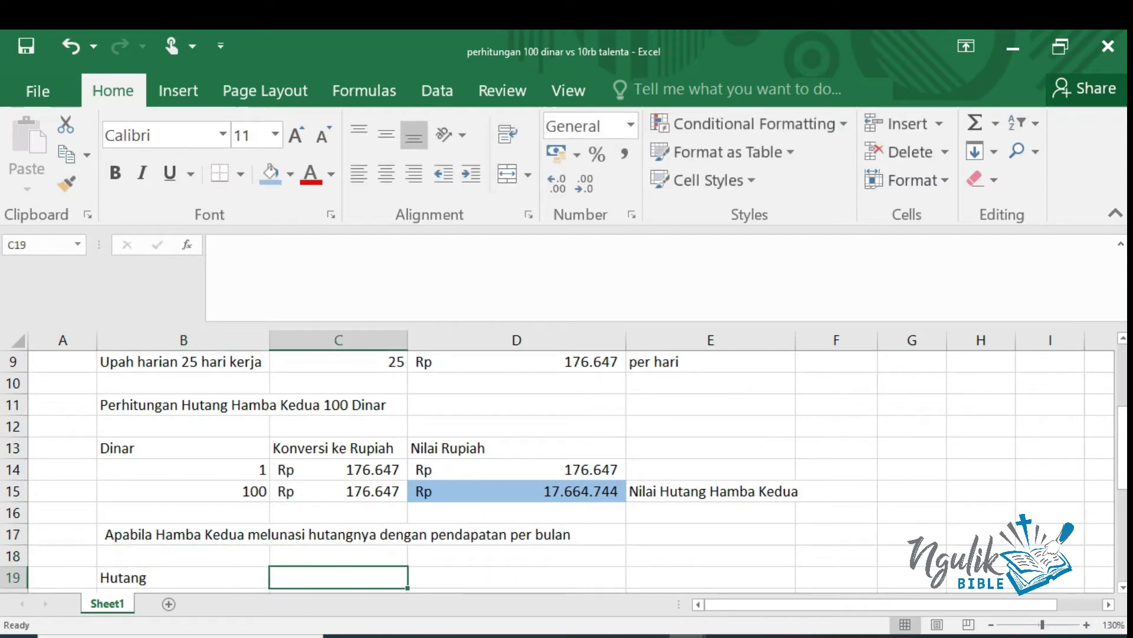
text(Upah / Gaji bulanan)
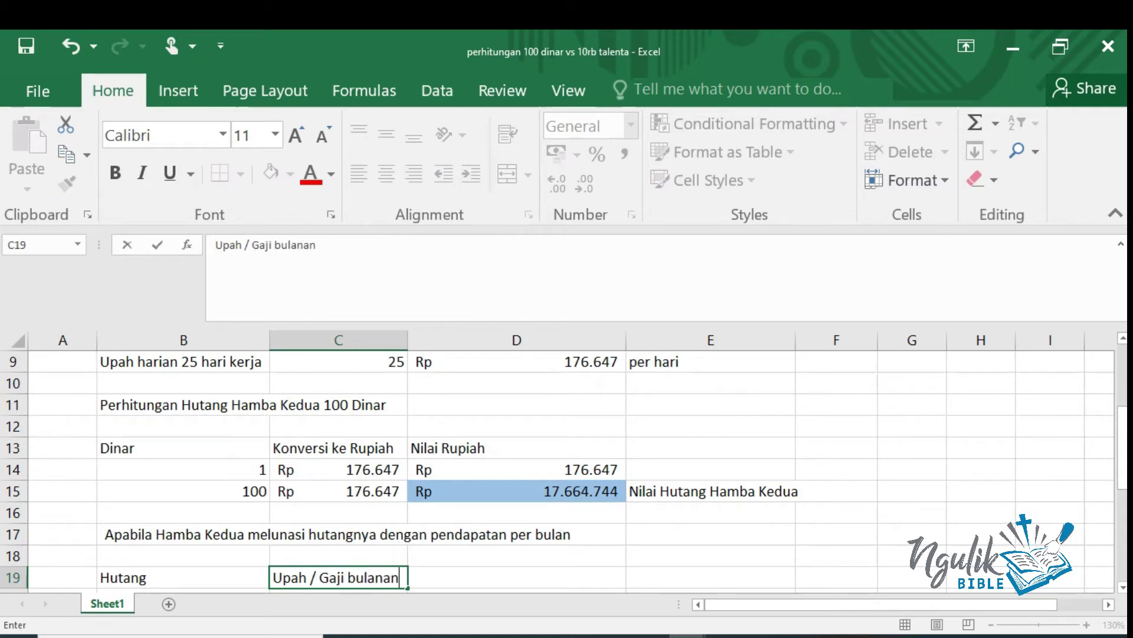
key(Tab)
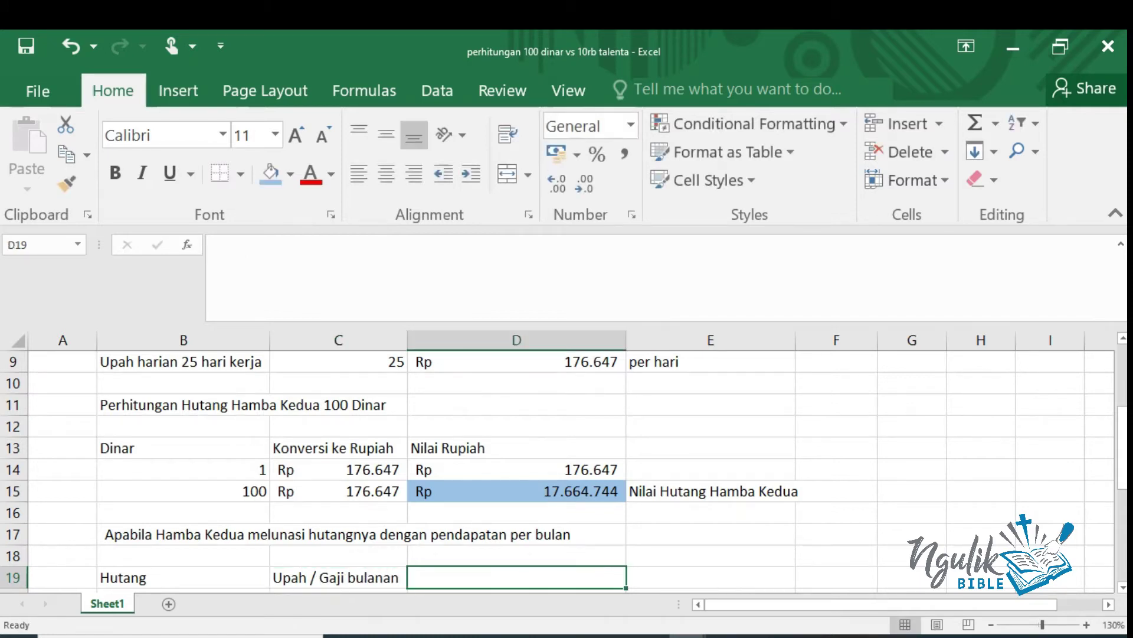
text(Waktu untuk )
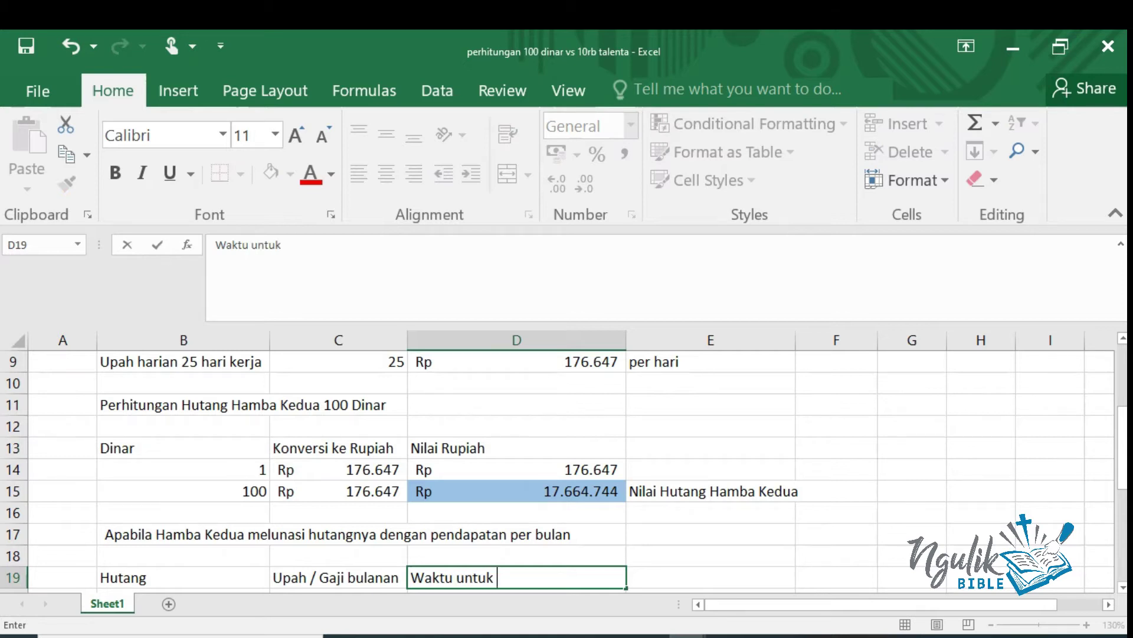
text(melunasi hutang)
key(Return)
Link the debt amount in B20 to the 100-dinar total with =D15
text(=)
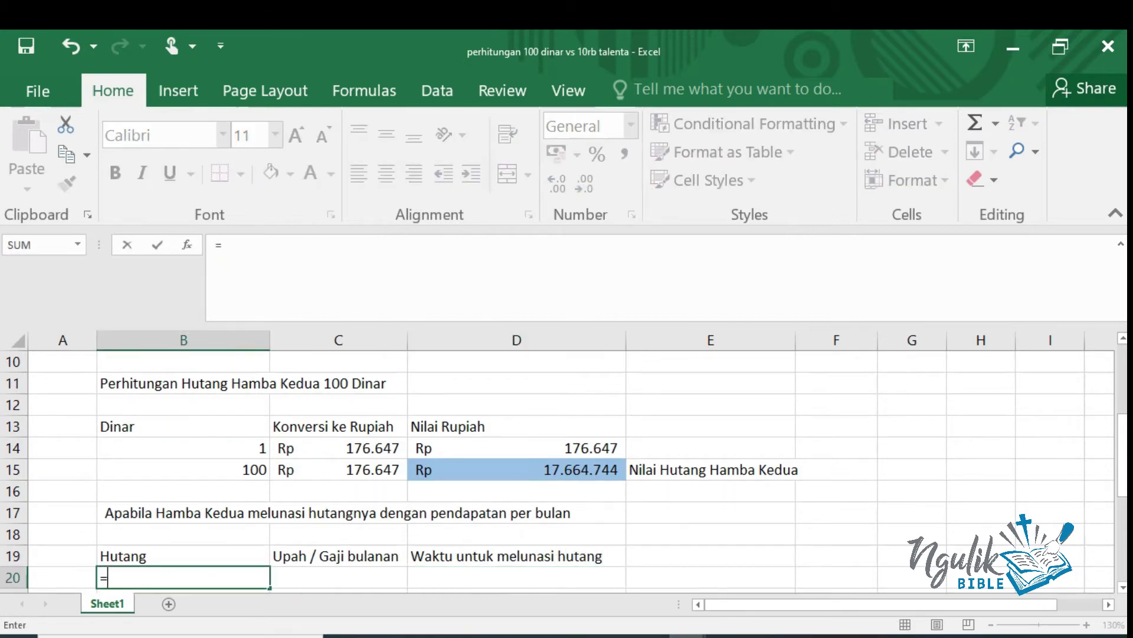
key(Up)
key(Up)
key(Up)
Link the monthly wage in C20 to the UMP Jakarta 2021 figure with =D8
key(Up)
key(Up)
key(Right)
key(Right)
key(Tab)
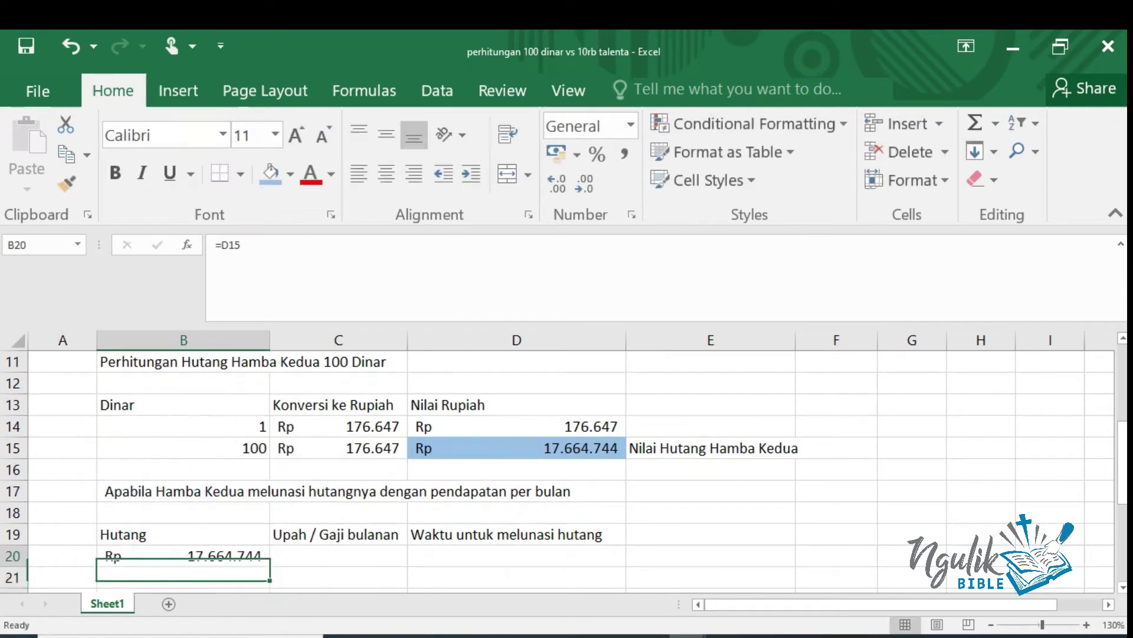
text(=)
key(Up)
key(Up)
key(Up)
key(Up)
key(Up)
key(Up)
key(Up)
key(Up)
key(Up)
key(Up)
key(Up)
key(Up)
key(Right)
key(Return)
key(Up)
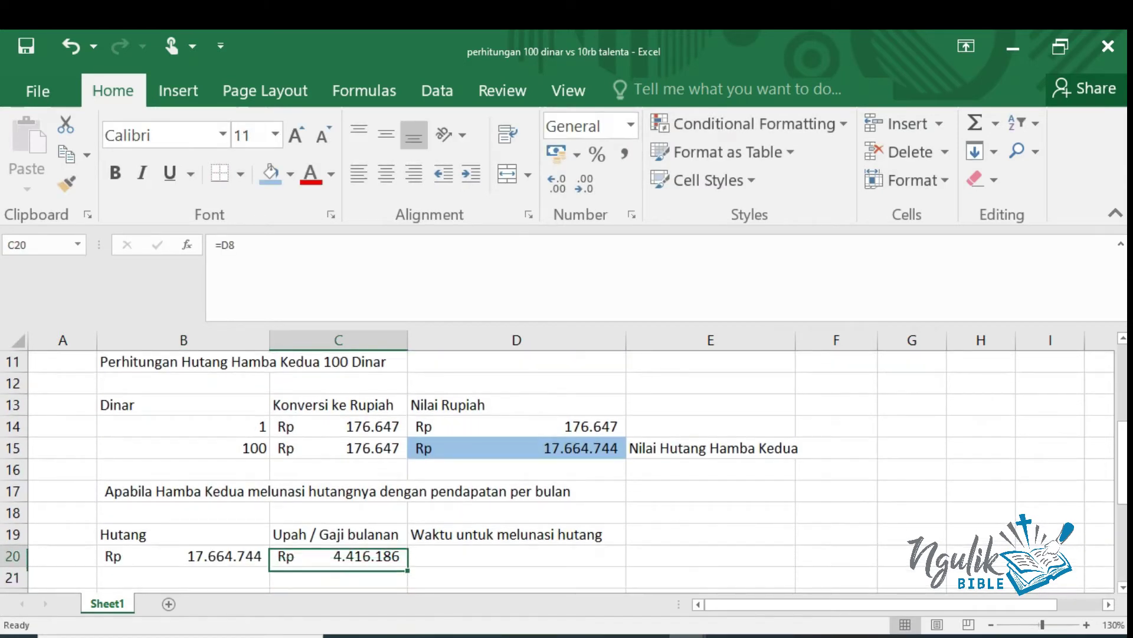
Calculate the repayment time in D20 with =B20/C20 and label its unit "bulan" in E20
key(Right)
text(=)
key(Left)
key(Left)
text(/)
key(Left)
key(Tab)
text(bulan)
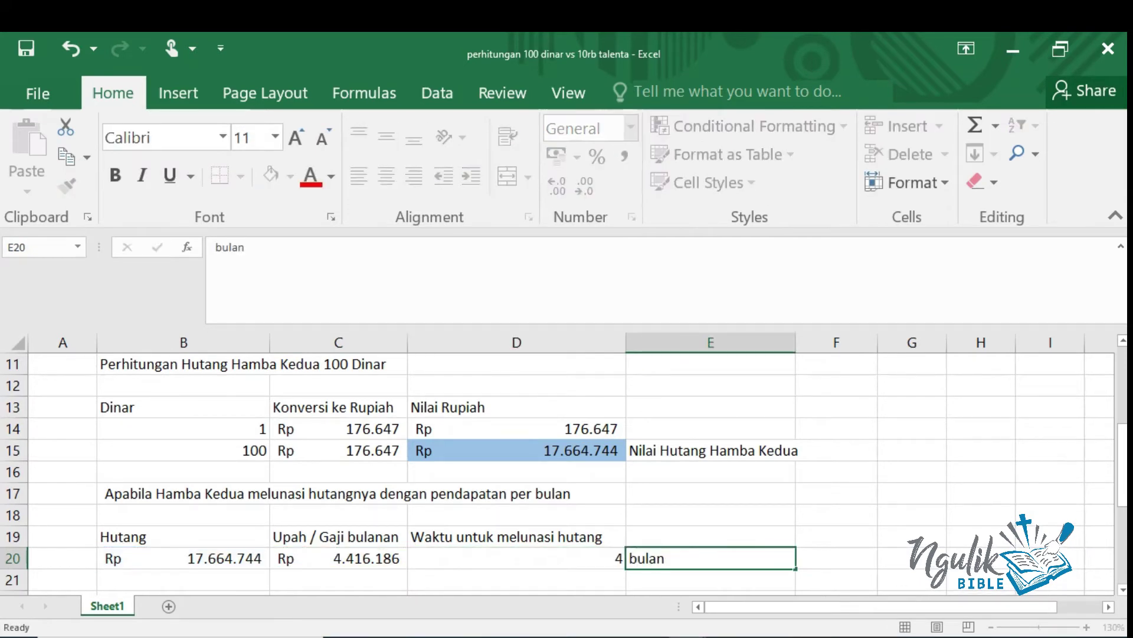
Highlight the repayment time and its unit in D20:E20 with the same light blue fill
key(Left)
key(shift+Right)
click(271, 176)
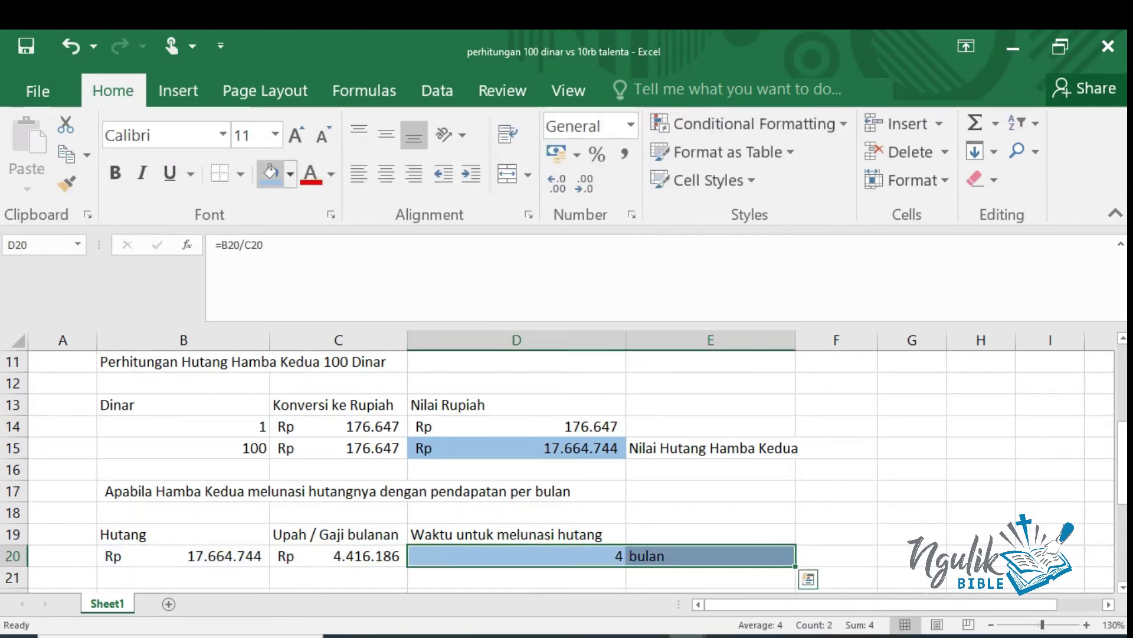
Enter the section title "Perhitungan Hutang Hamba Pertama 10.000 talenta" in B24
scroll(184, 384, down, 4)
click(183, 383)
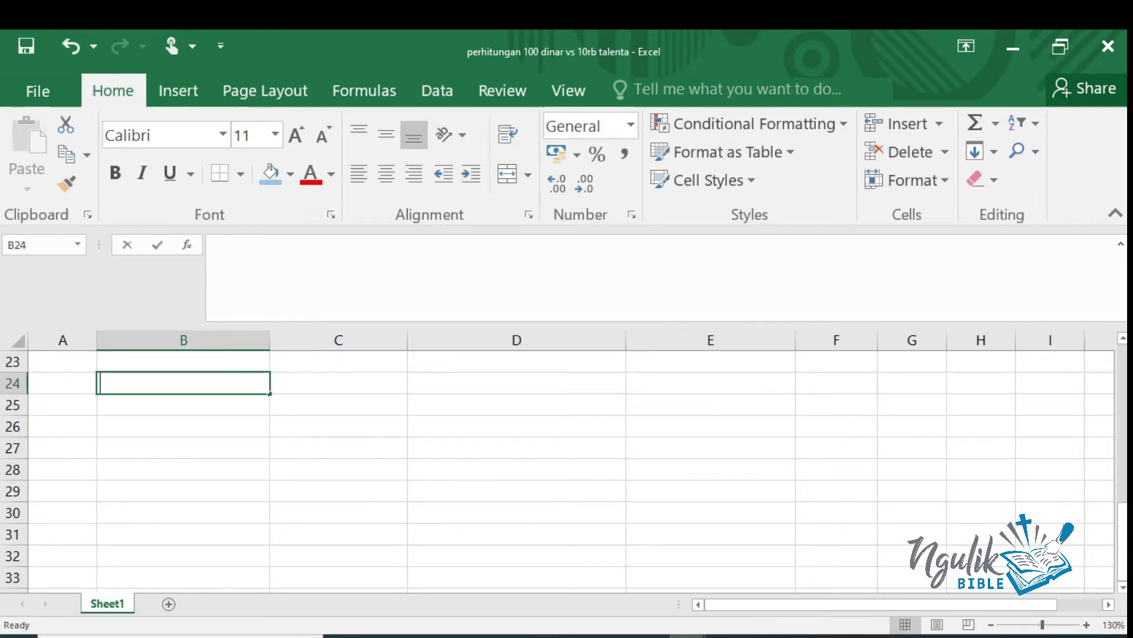
text(Perhitungan Hutang Hamba Pertam)
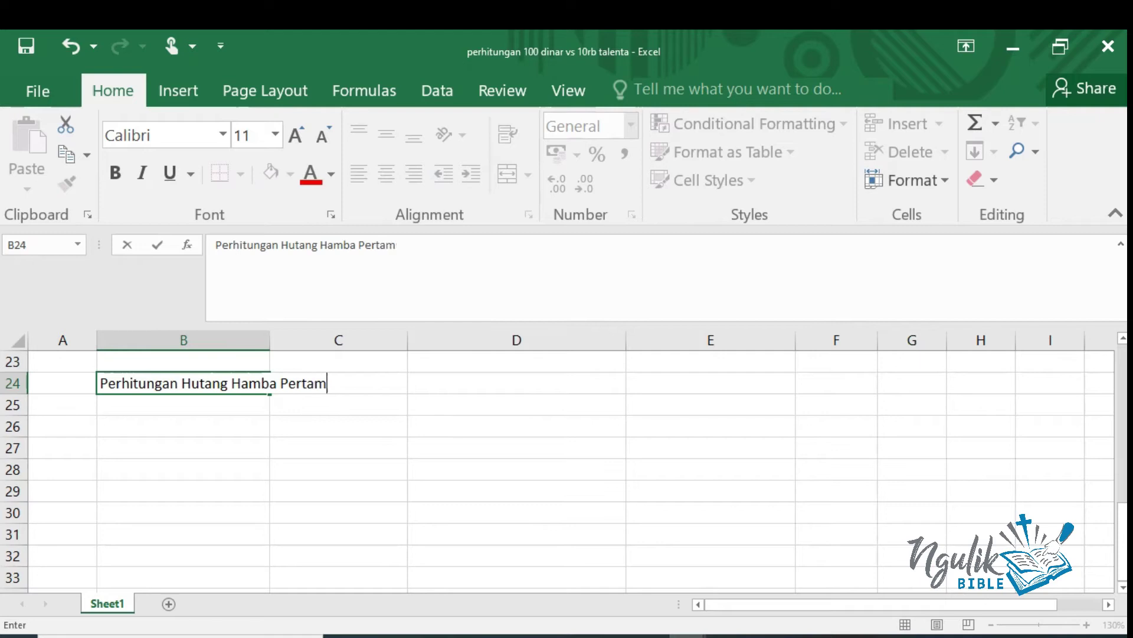
text(a 10.000 ta)
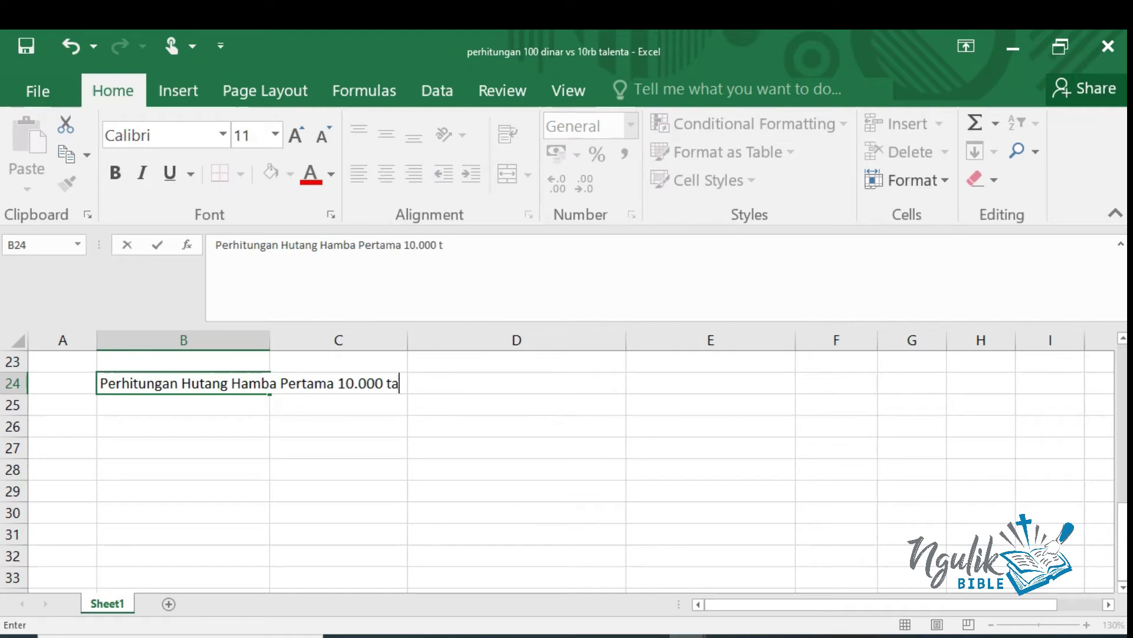
text(lenta)
key(Return)
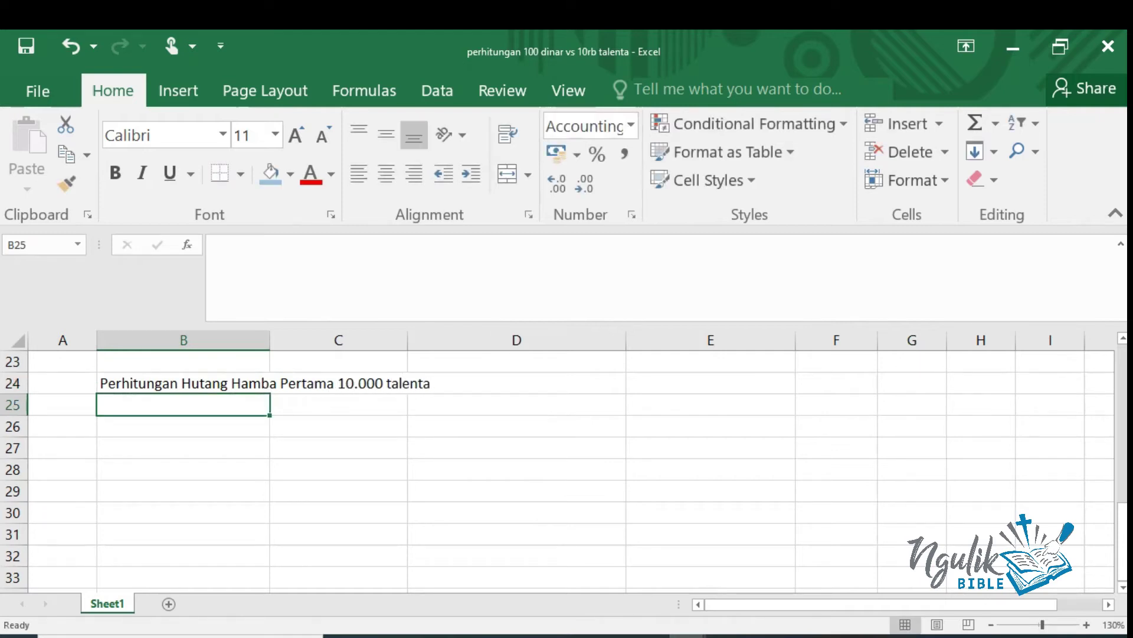
key(Return)
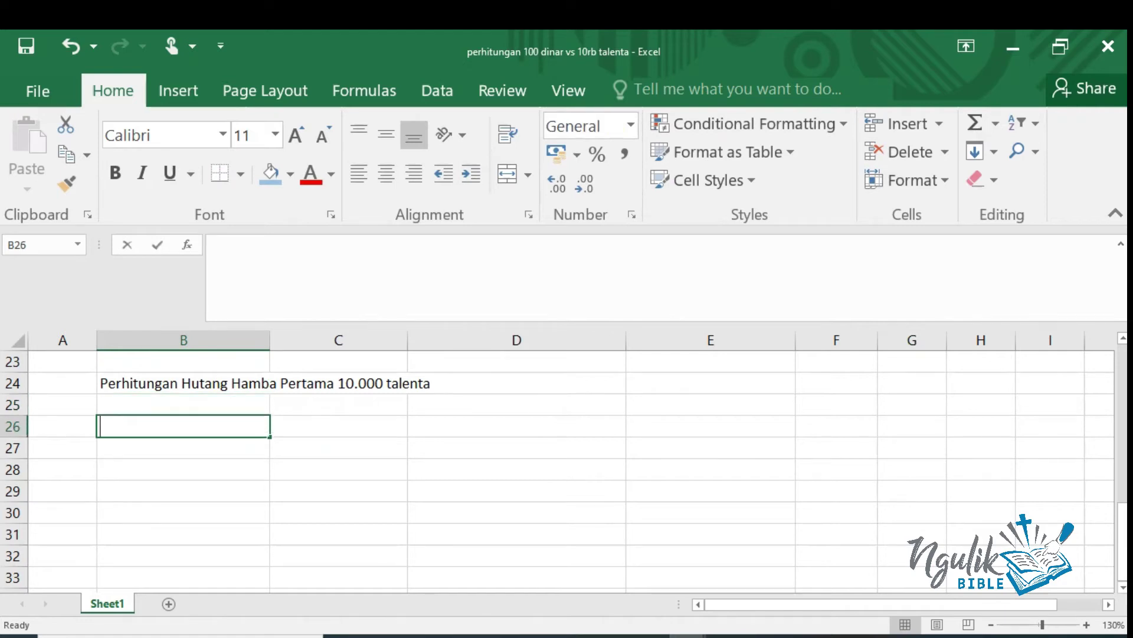
Add the column headers "Talenta", "Dinar", "Konversi ke Rupiah" and "Nilai Rupiah" in B26:E26
text(Talenta)
key(Tab)
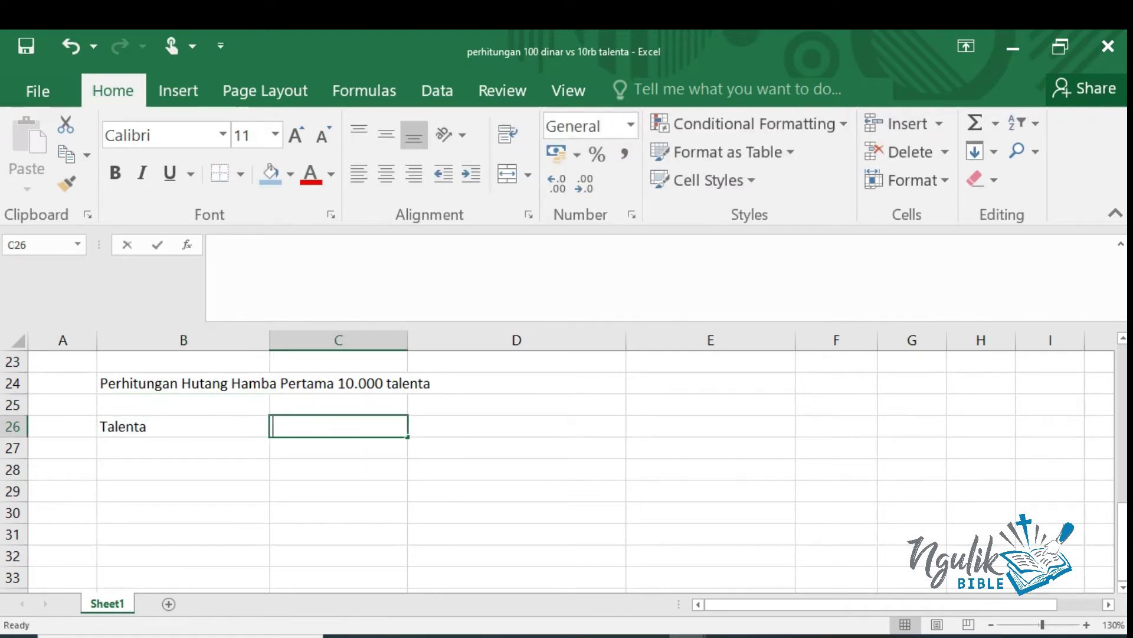
text(Dinar)
key(ctrl+Return)
key(Tab)
text(Kon)
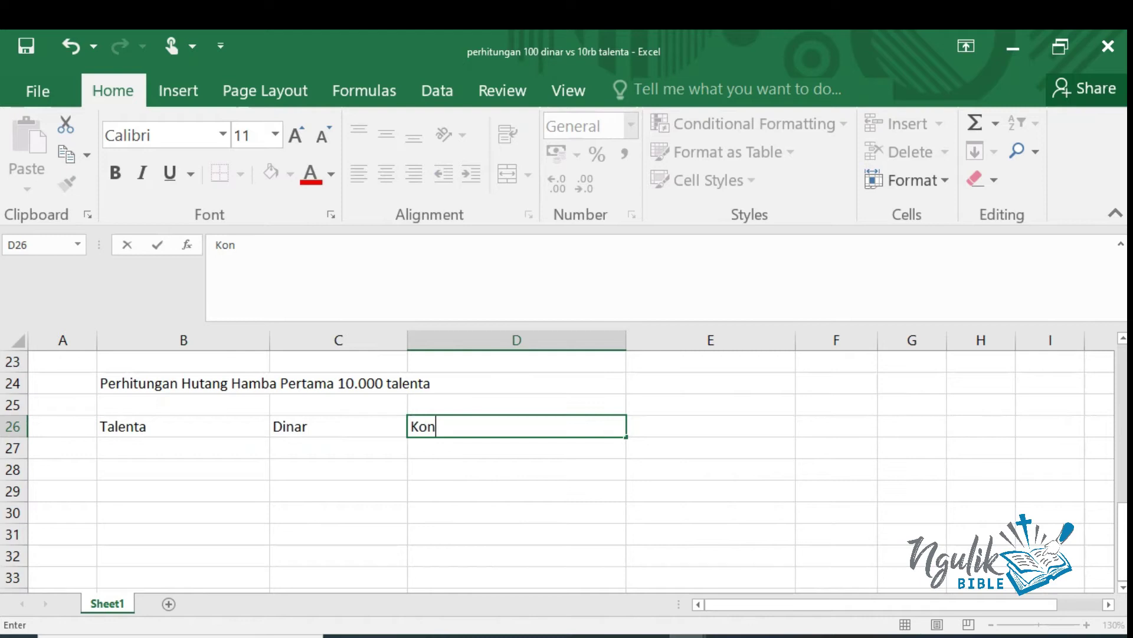
text(versi ke Rupiah)
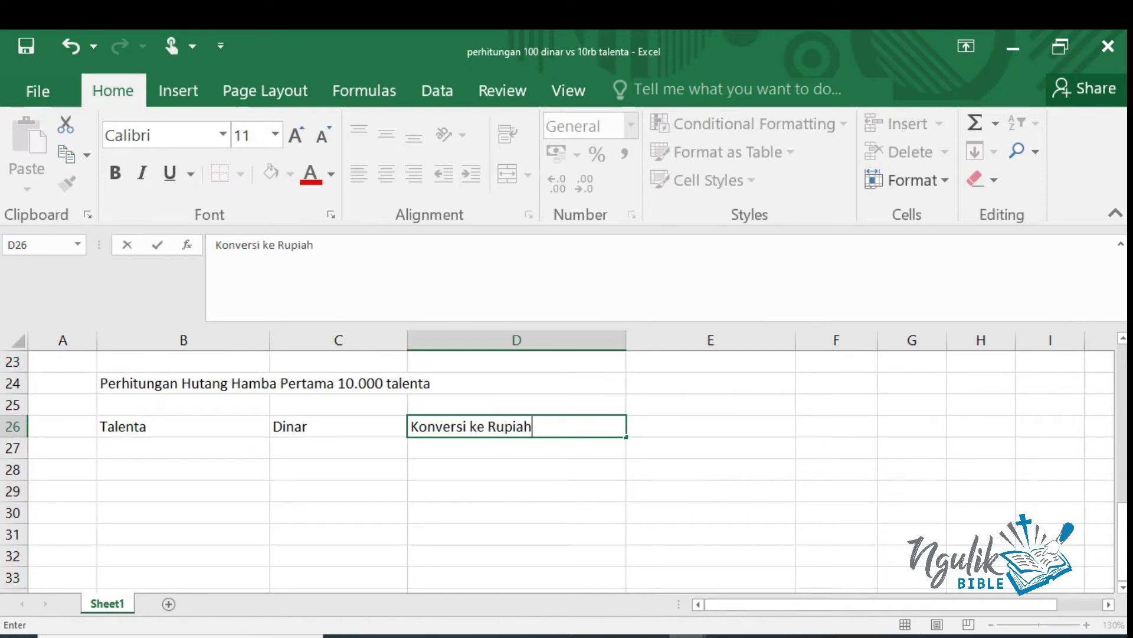
key(Tab)
text(Nilai Rupiah)
key(Return)
Enter 1 talenta in B27 and its equivalent of 6000 dinar in C27
text(1)
key(Tab)
text(6000)
key(Tab)
Link the rupiah conversion in D27 to the per-dinar rate with =C15
text(=)
key(Up)
key(Up)
key(Up)
key(Up)
key(Up)
key(Up)
key(Up)
key(Up)
key(Up)
key(Up)
key(Up)
key(Up)
key(Up)
key(Down)
key(Left)
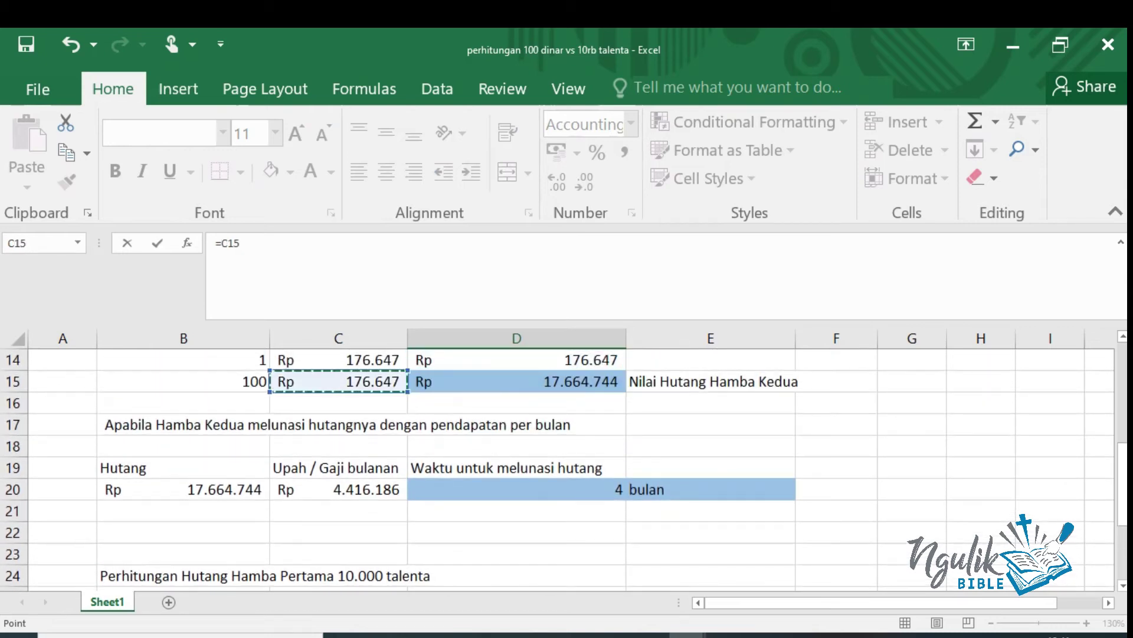
key(Tab)
Calculate the rupiah value of one talenta in E27 by multiplying B27, C27 and D27
text(=)
key(Left)
key(Left)
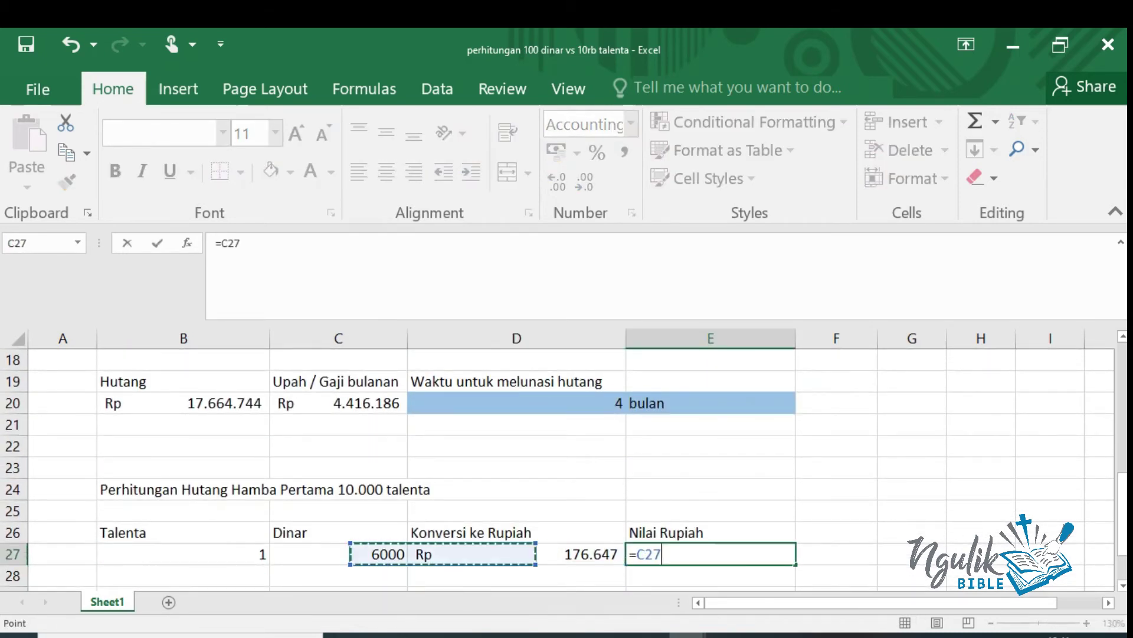
key(Left)
text(*)
key(Left)
key(Left)
text(*)
key(Left)
key(Return)
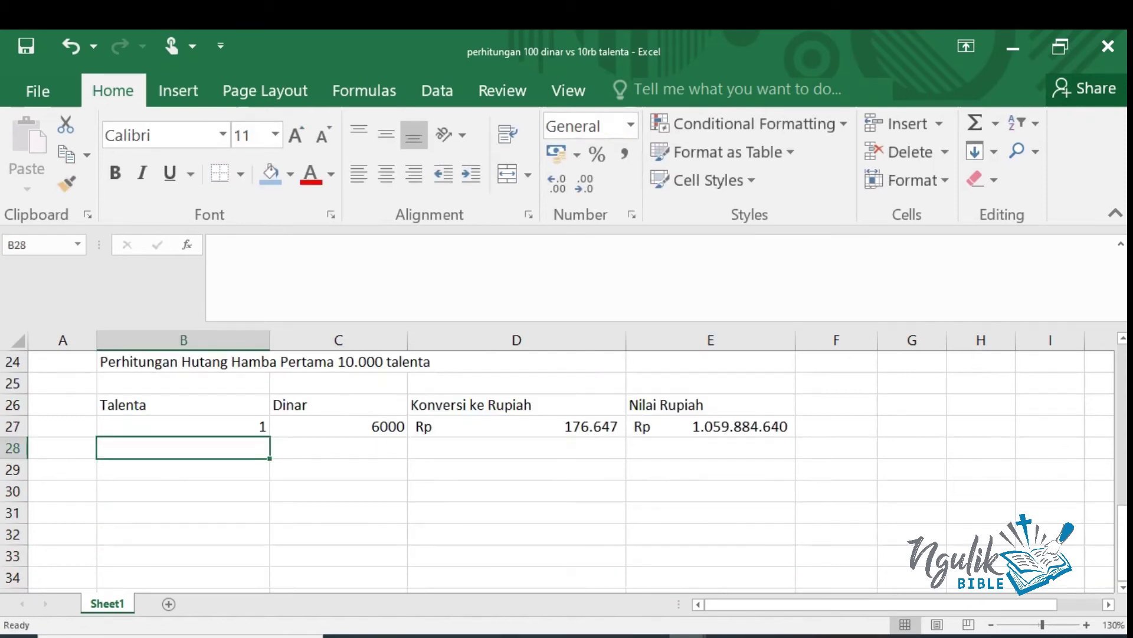
Enter 10000 talenta in B28 and link its dinar value in C28 with =C27
text(10000)
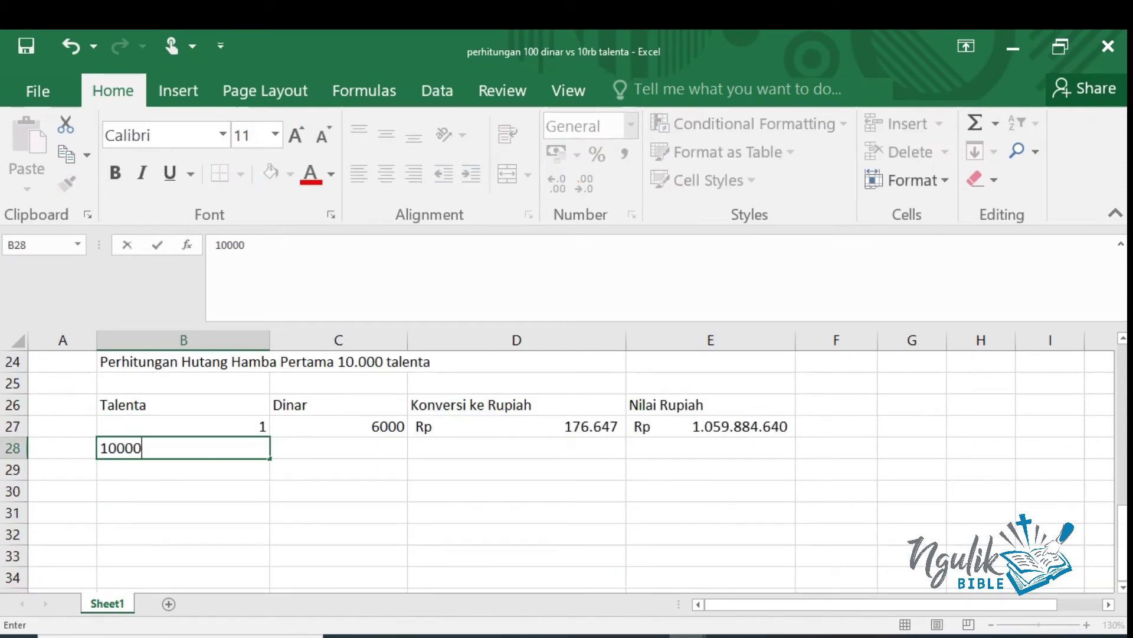
key(Tab)
text(=)
key(Up)
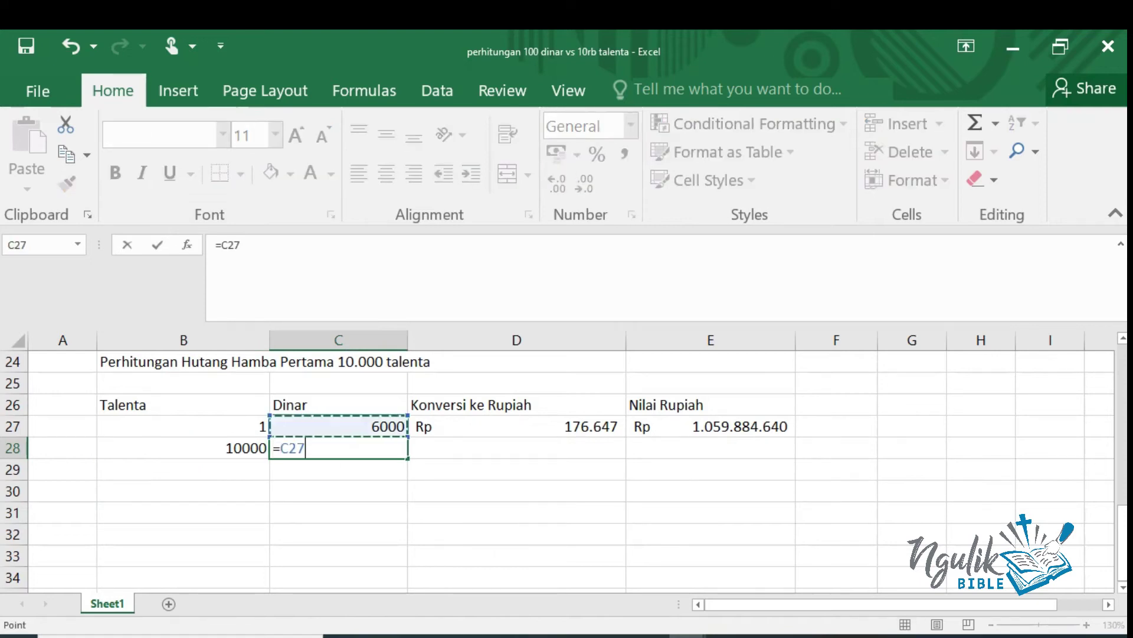
key(Return)
Link the rupiah conversion in D28 to the cell above with =D27
key(Up)
key(Right)
text(=)
key(Up)
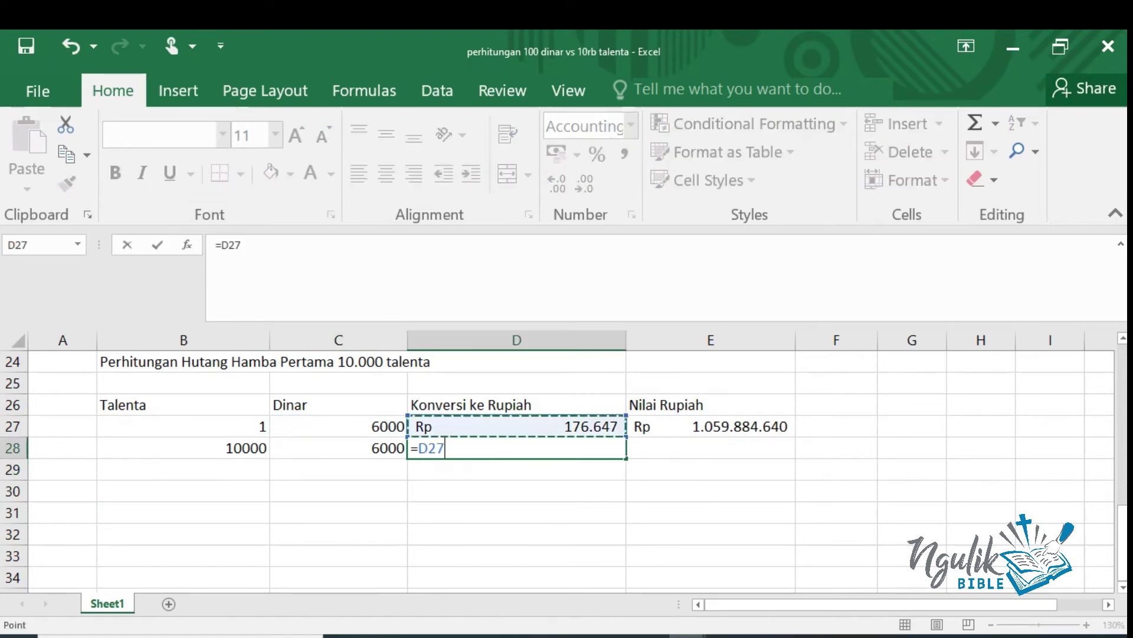
key(Return)
Calculate the rupiah value of 10000 talenta in E28 with =B28*C28*D28
key(Up)
key(Right)
text(=)
key(Left)
key(Left)
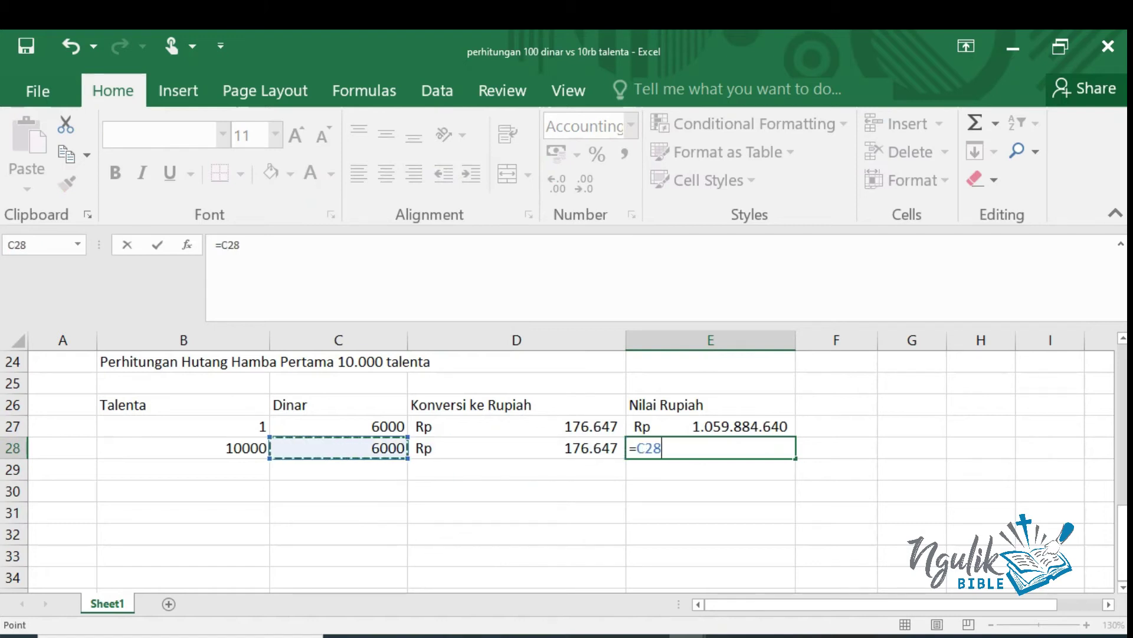
key(Left)
text(*)
key(Left)
key(Left)
text(*)
key(Left)
key(Tab)
Annotate row 28 with "10,6 Trilyun" in F28 and "Nilai Hutang Hamba Pertama" in G28, and fill E28 with light blue
text(10)
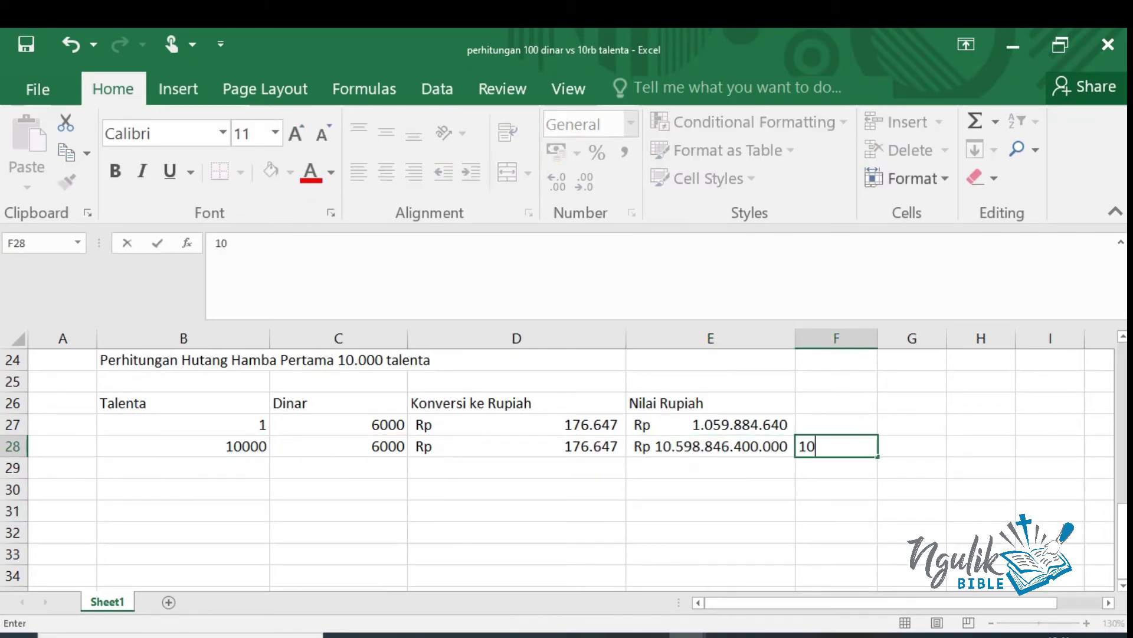
text(,6 Trilyun)
key(Tab)
text(Nilai Hutang Hamb)
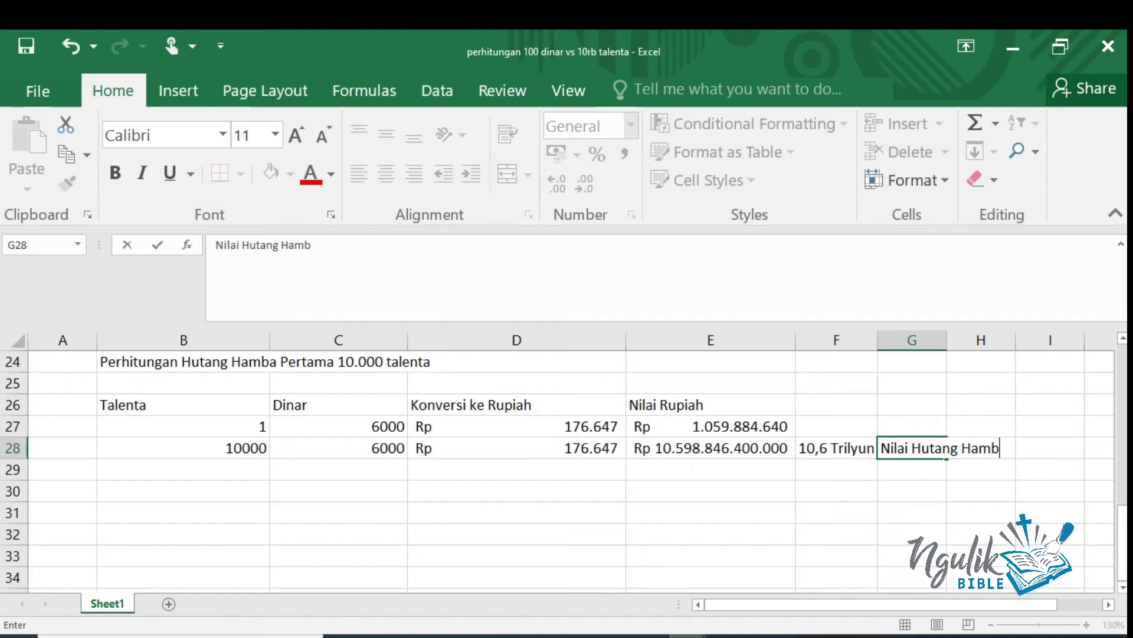
text(a Pertama)
click(710, 446)
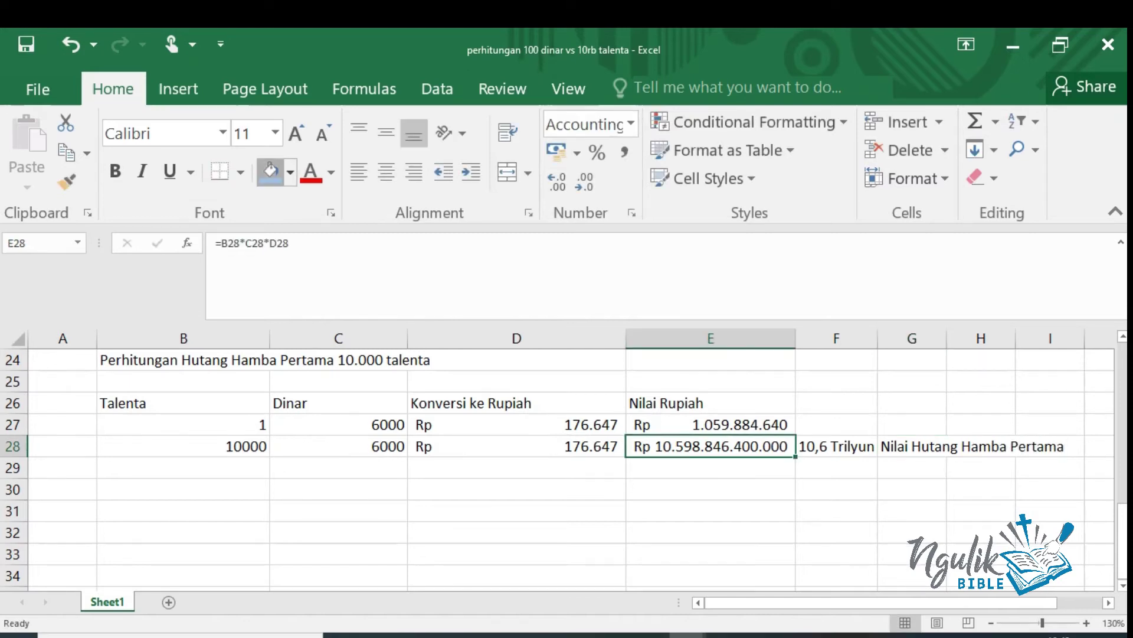
click(270, 172)
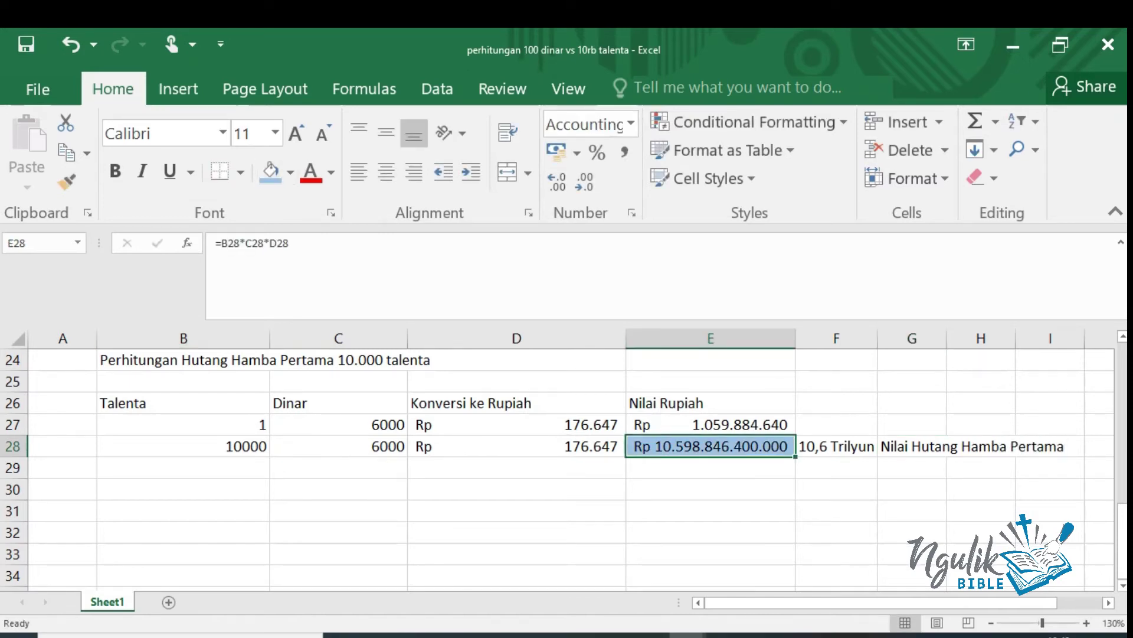
Enter the note "Apabila Hamba Pertama melunasi hutangnya dengan gaji per bulan (asumsi UMP Jakarta 2021)" in B30
click(184, 490)
text(Apabila)
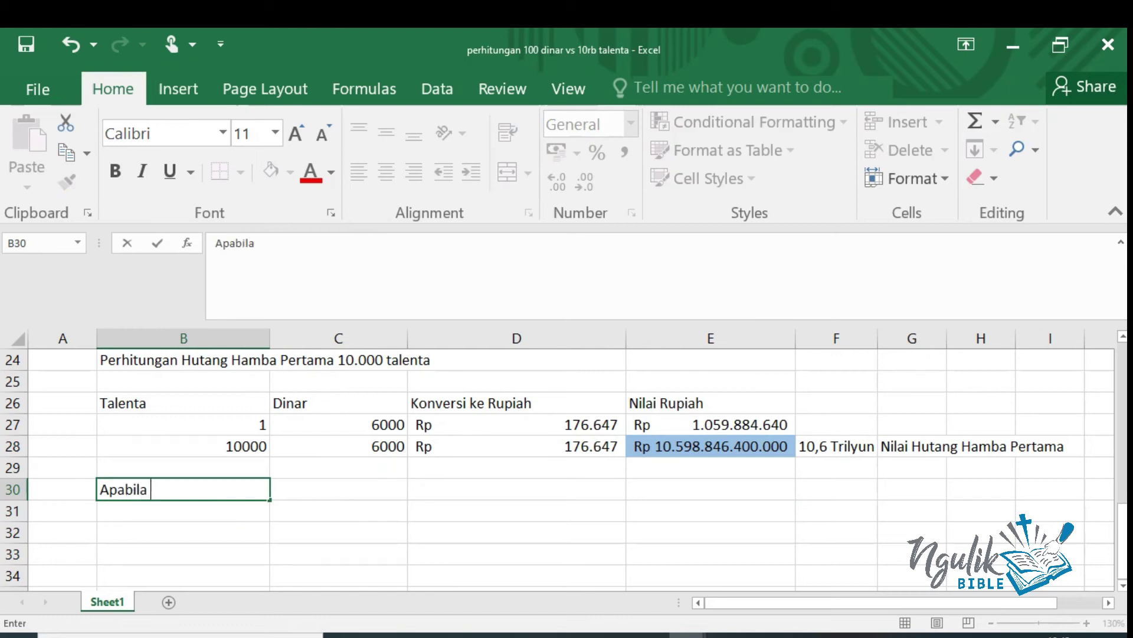
text( Hamba Pertama melu)
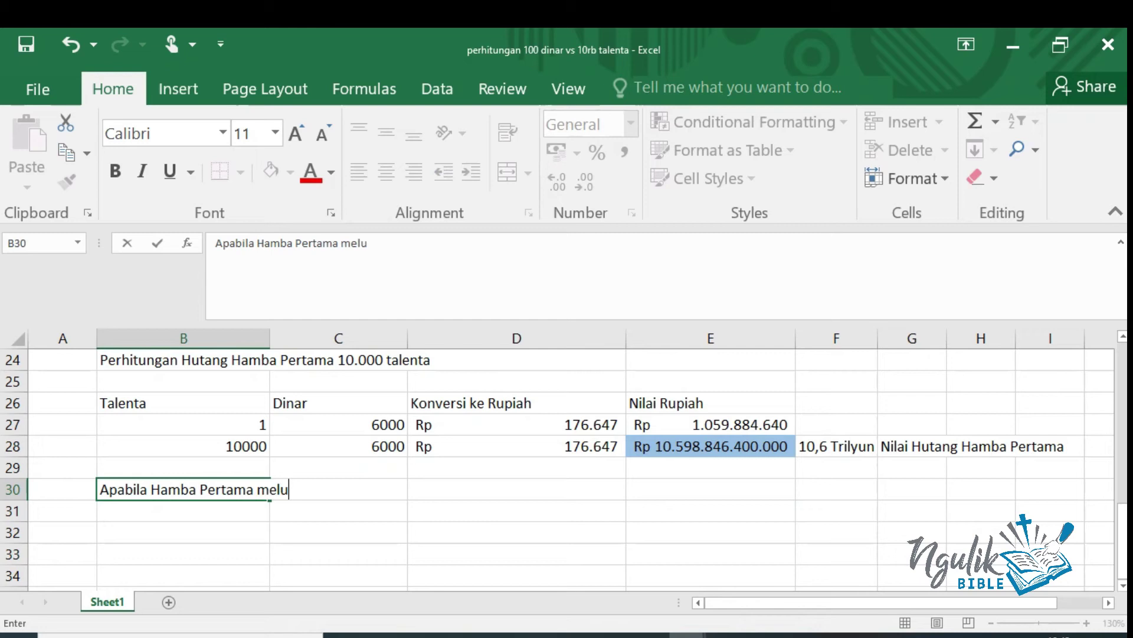
text(nasi hutangnya)
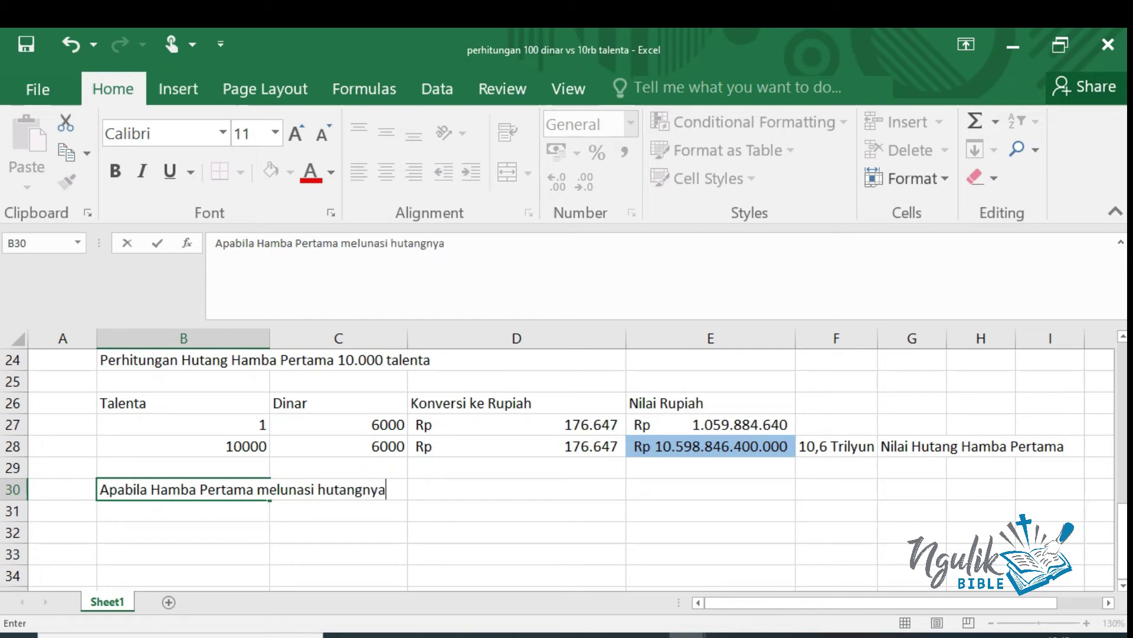
text( dengan gaji per bulan)
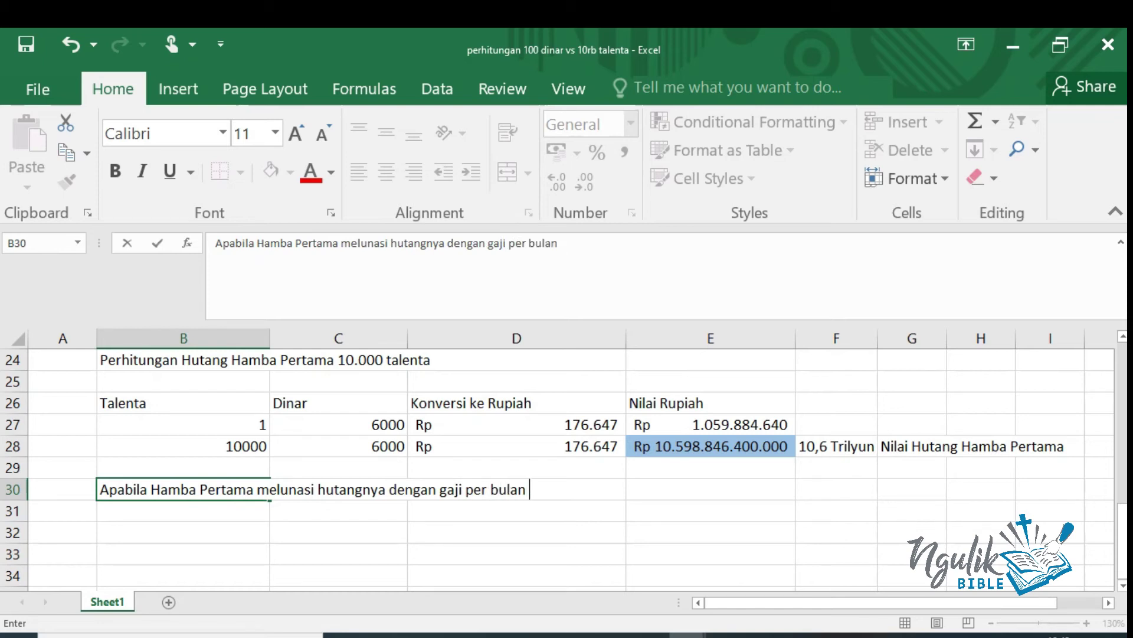
text( (asumsi UMP Jakarta 2021))
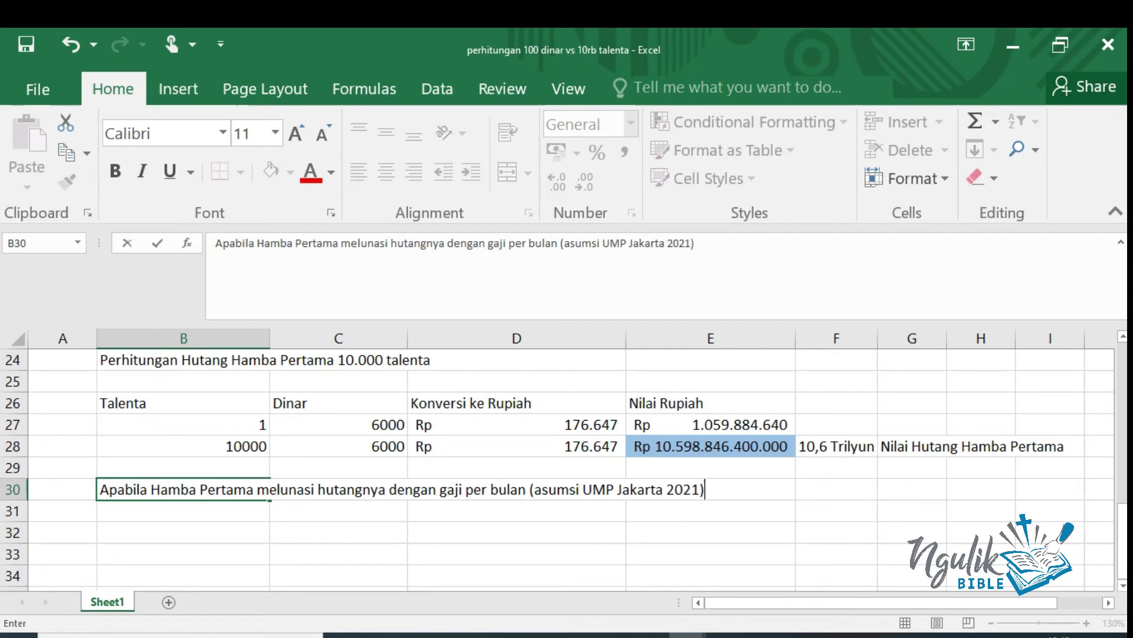
key(Return)
key(Return)
Add the column headers "Hutang", "Gaji Bulanan" and "Waktu untuk melunasi hutang" in B32:D32
text(Hutang)
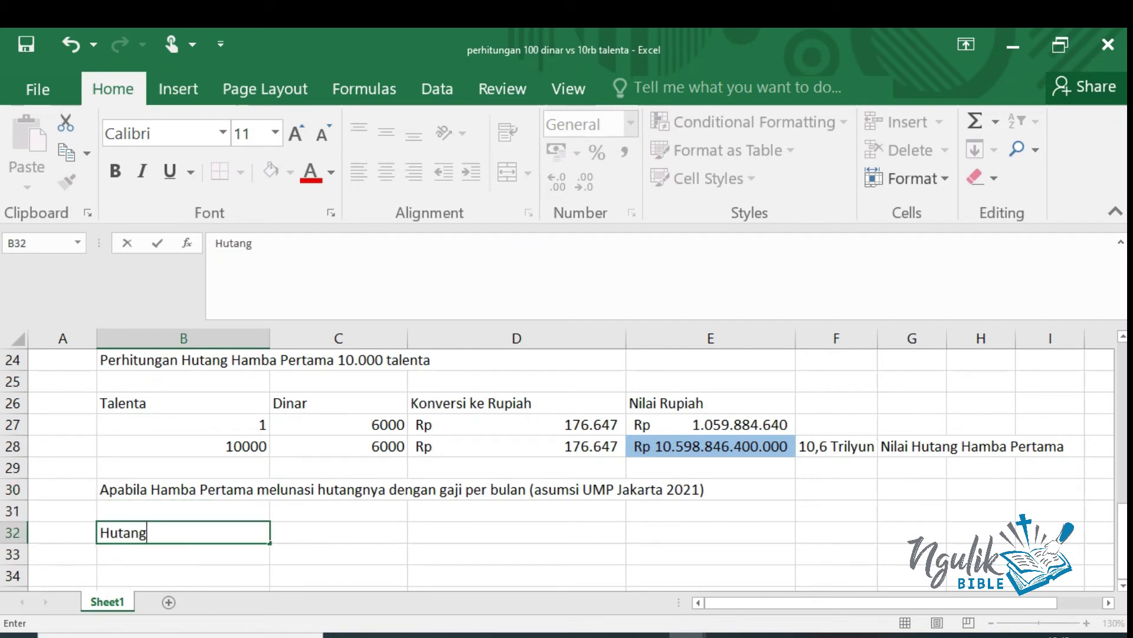
key(Tab)
text(Gaji Bula)
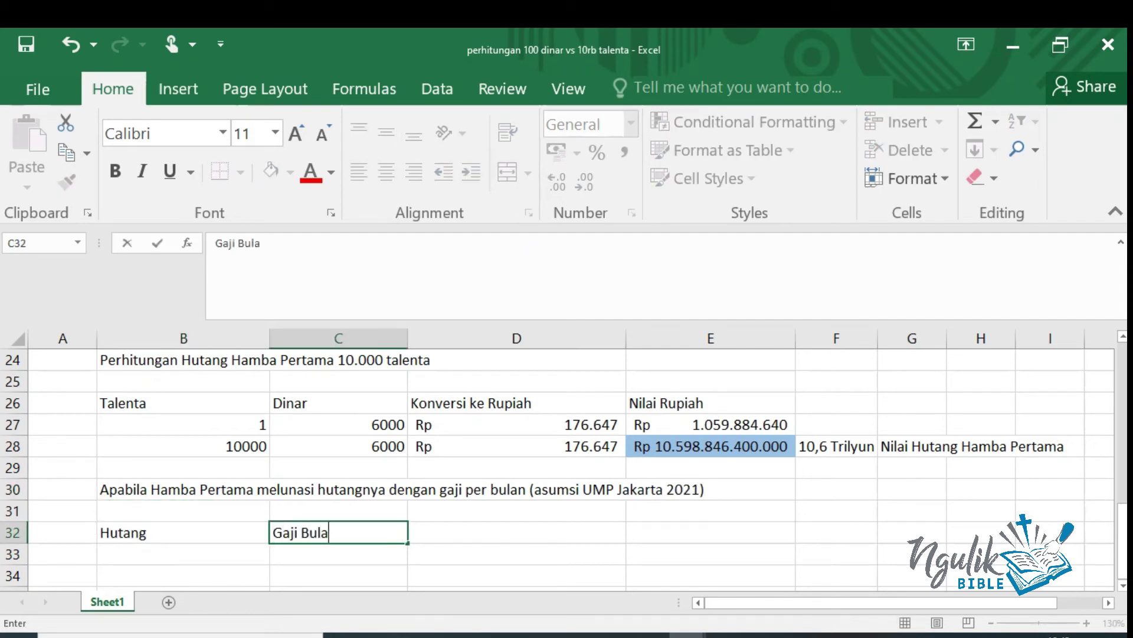
key(Tab)
text(Waktu untuk m)
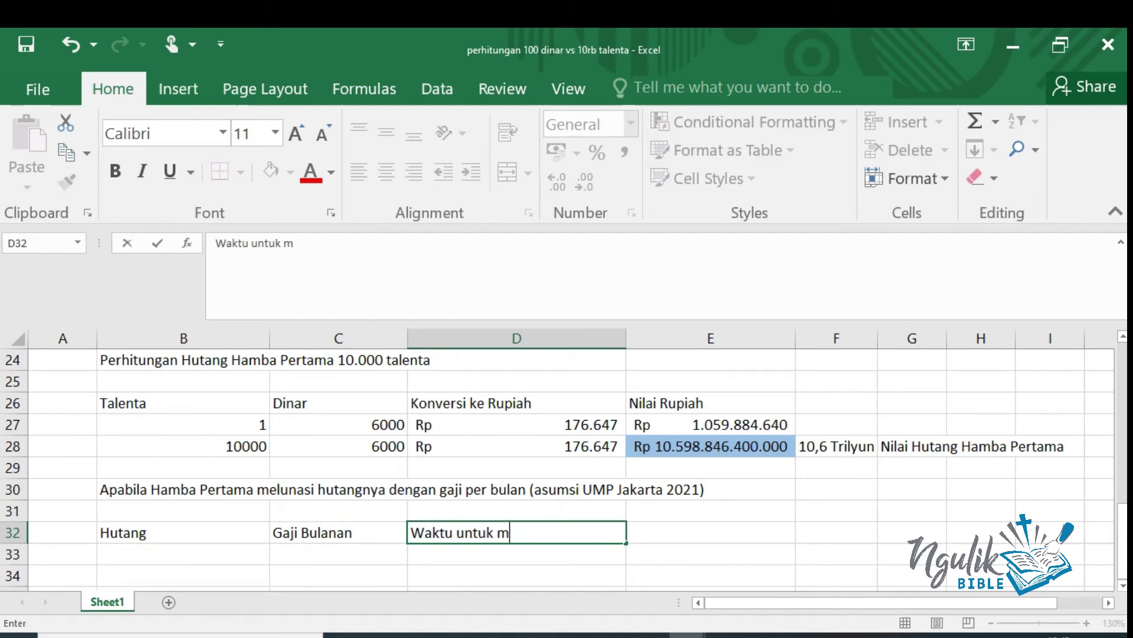
text(elunasi hutang)
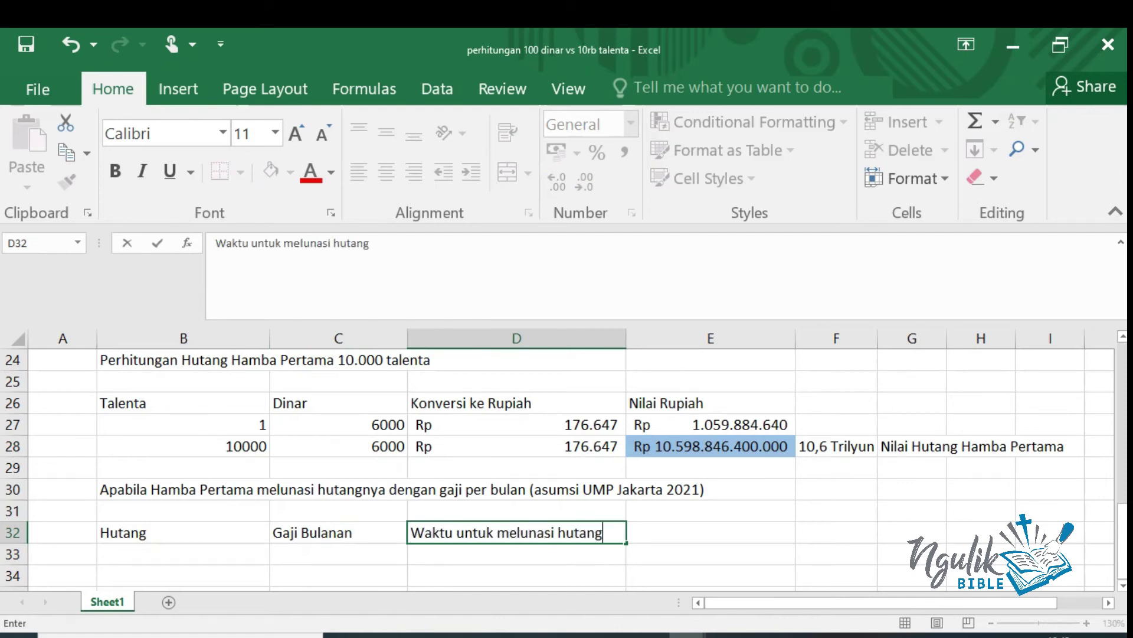
key(Return)
Link the debt in B33 to the rupiah value of 10000 talenta with =E28
text(=)
key(Up)
key(Up)
Link the monthly salary in C33 to the UMP Jakarta 2021 amount with =D8
key(Up)
key(Up)
key(Up)
key(Right)
key(Right)
key(Right)
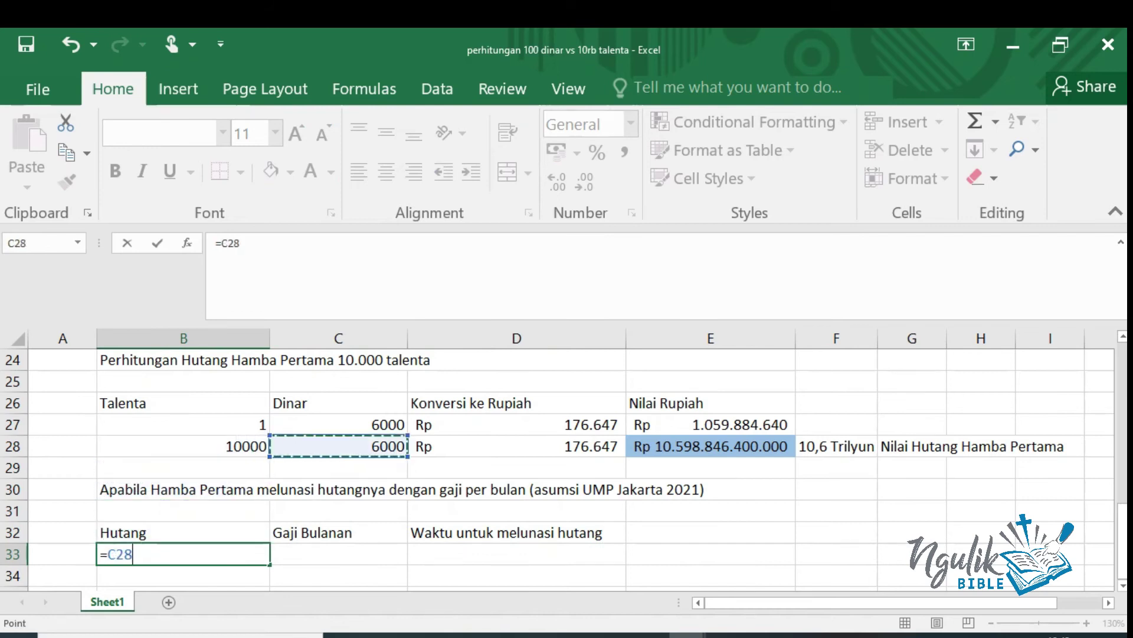
key(Return)
key(Up)
key(Right)
text(=)
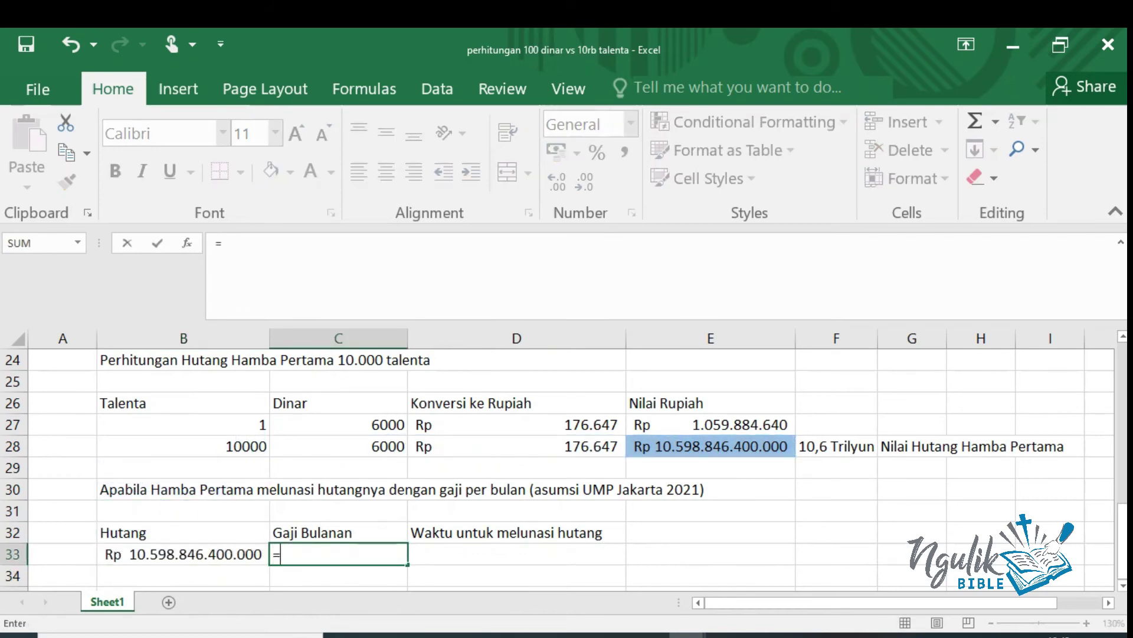
key(Up)
key(Up)
key(Up)
key(Up)
key(Up)
key(Up)
key(Up)
key(Up)
key(Up)
key(Up)
key(Up)
key(Up)
key(Up)
key(Up)
key(Up)
key(Up)
key(Up)
key(Up)
key(Up)
key(Up)
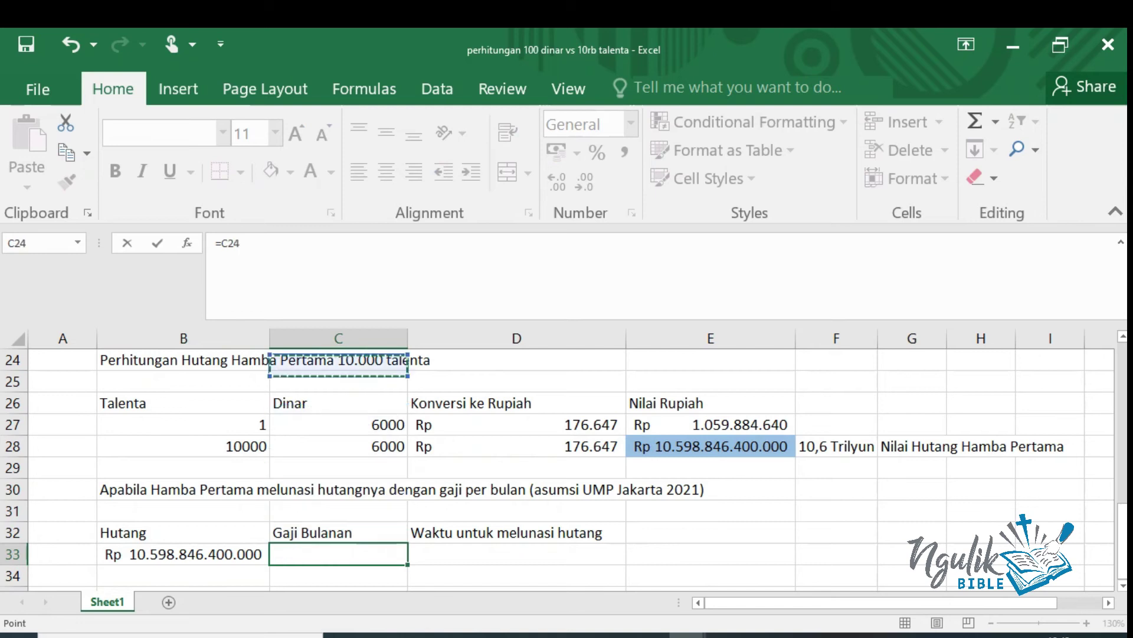
Calculate the repayment time in D33 by dividing the debt by the monthly salary with =B33/C33
key(Up)
key(Up)
key(Up)
key(Up)
key(Right)
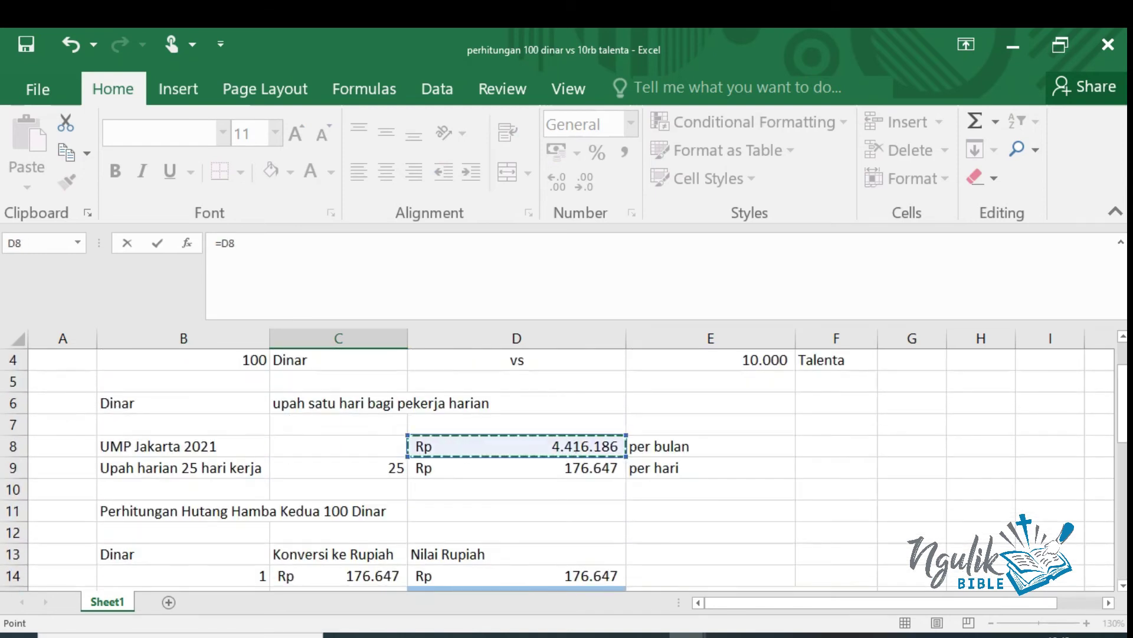
key(Return)
Apply the comma style to the repayment time in D33 and label it "bulan" in E33
key(Up)
key(Right)
text(=)
key(Left)
key(Left)
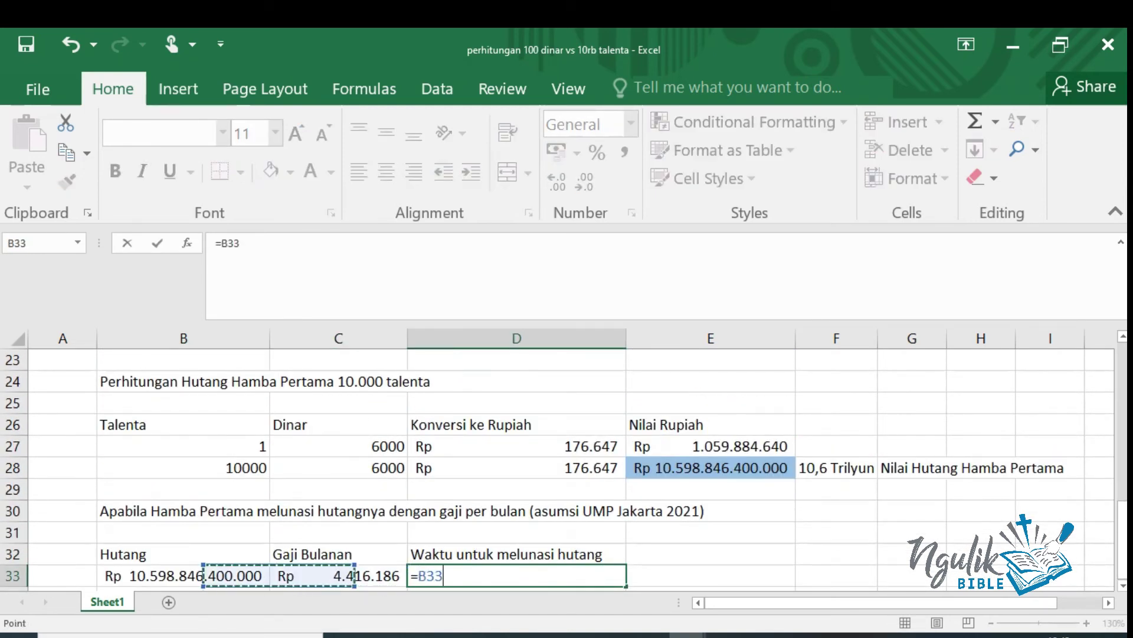
text(/)
key(Left)
key(Return)
key(Up)
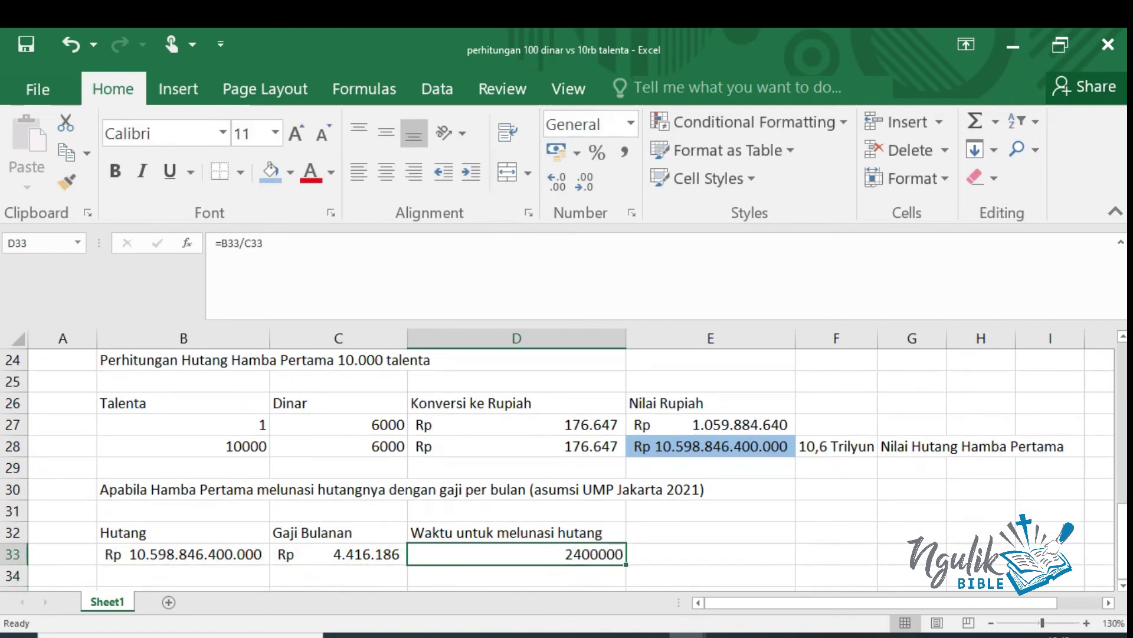
click(624, 152)
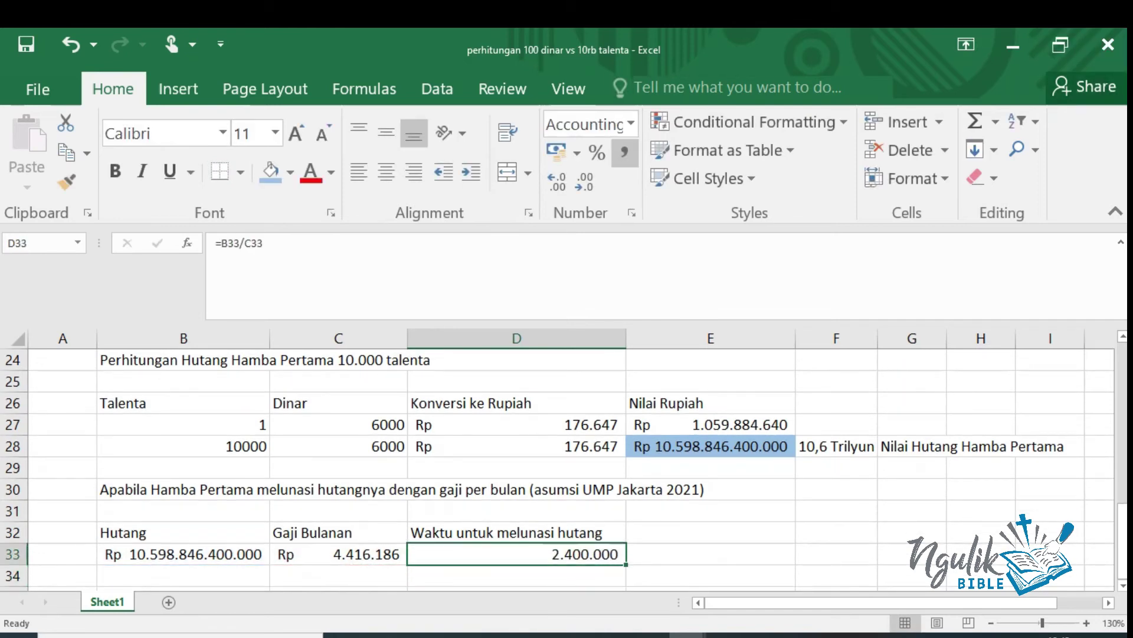
key(Right)
text(bula)
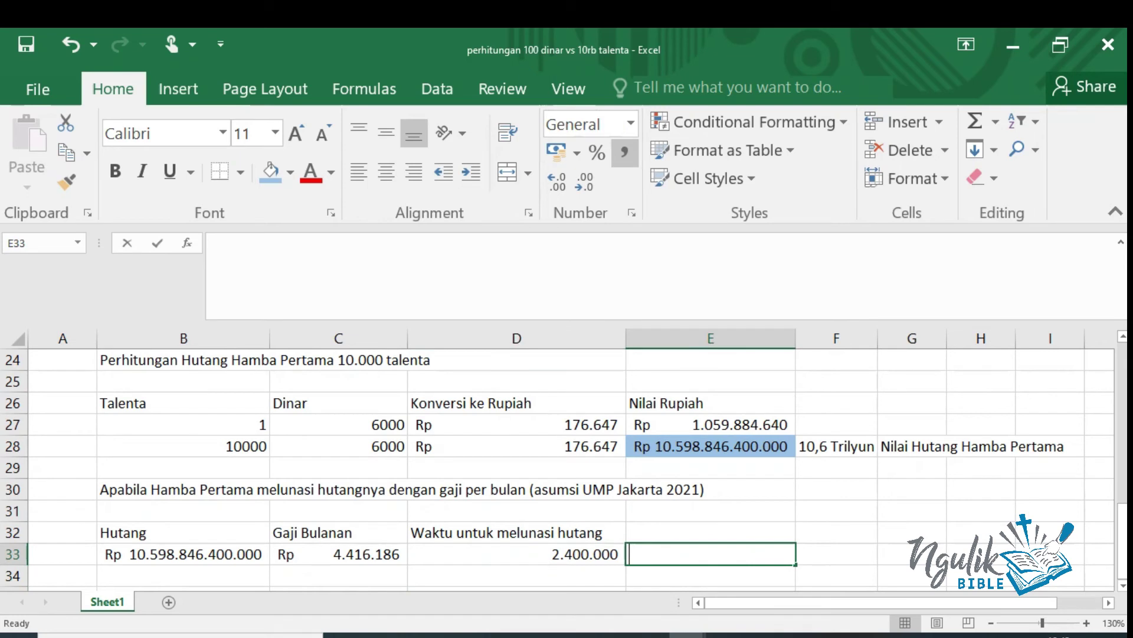
key(Return)
Convert the repayment time to years in D34 with =D33/12 and label it "tahun" in E34
key(Left)
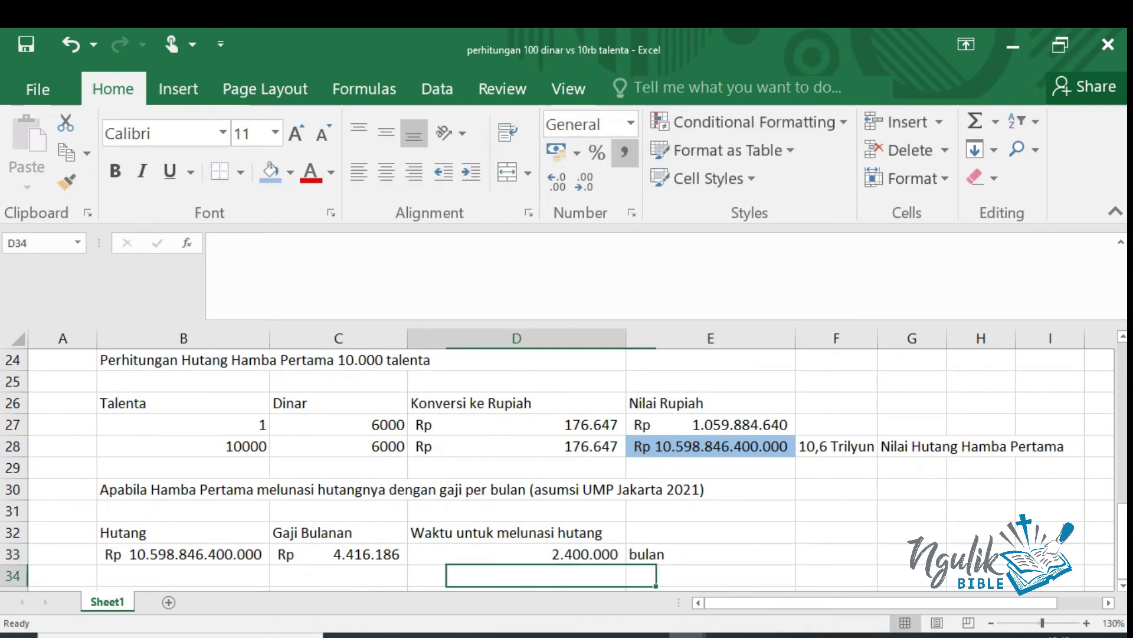
text(=)
key(Up)
text(/12)
key(Right)
text(tahun)
key(Return)
Fill the repayment time results in D33:E34 with light blue
key(Up)
key(shift+Left)
key(shift+Up)
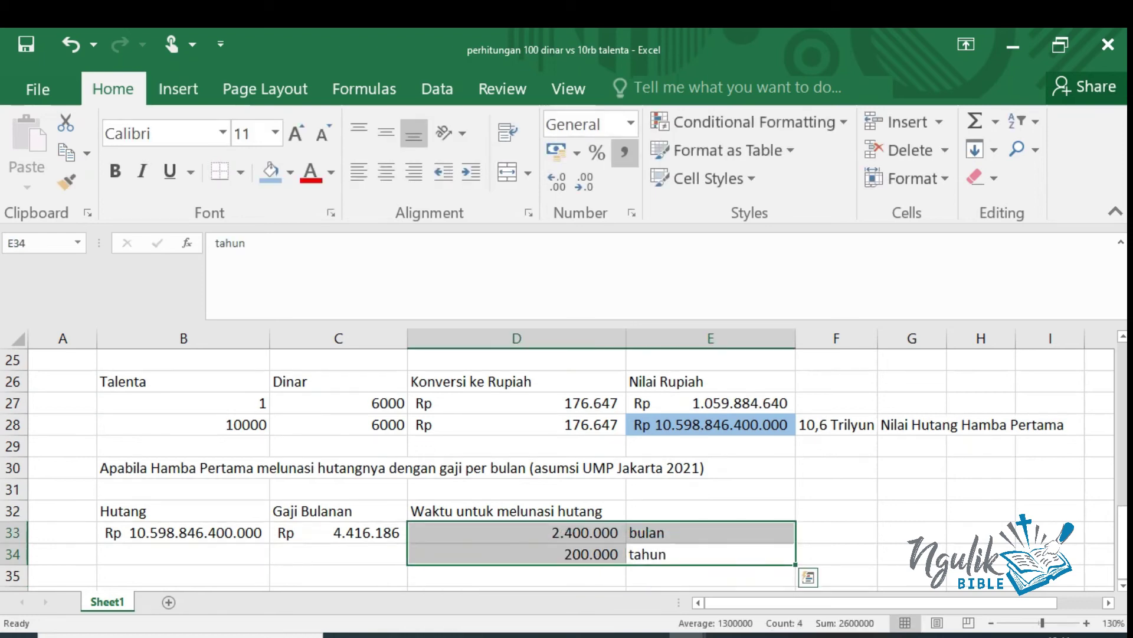
click(270, 171)
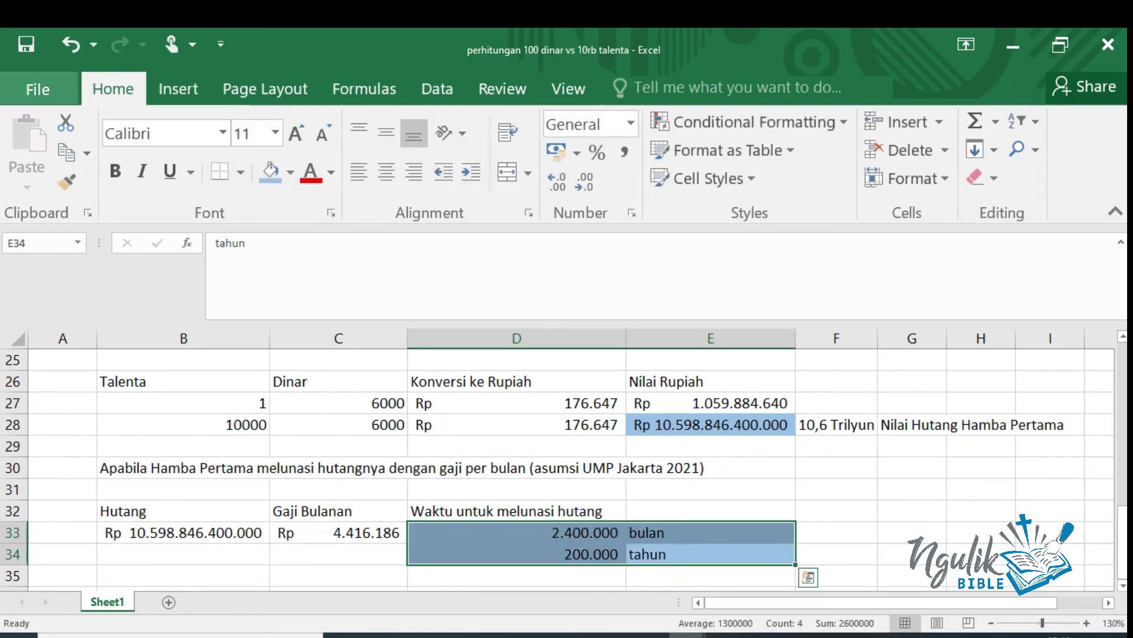
click(837, 531)
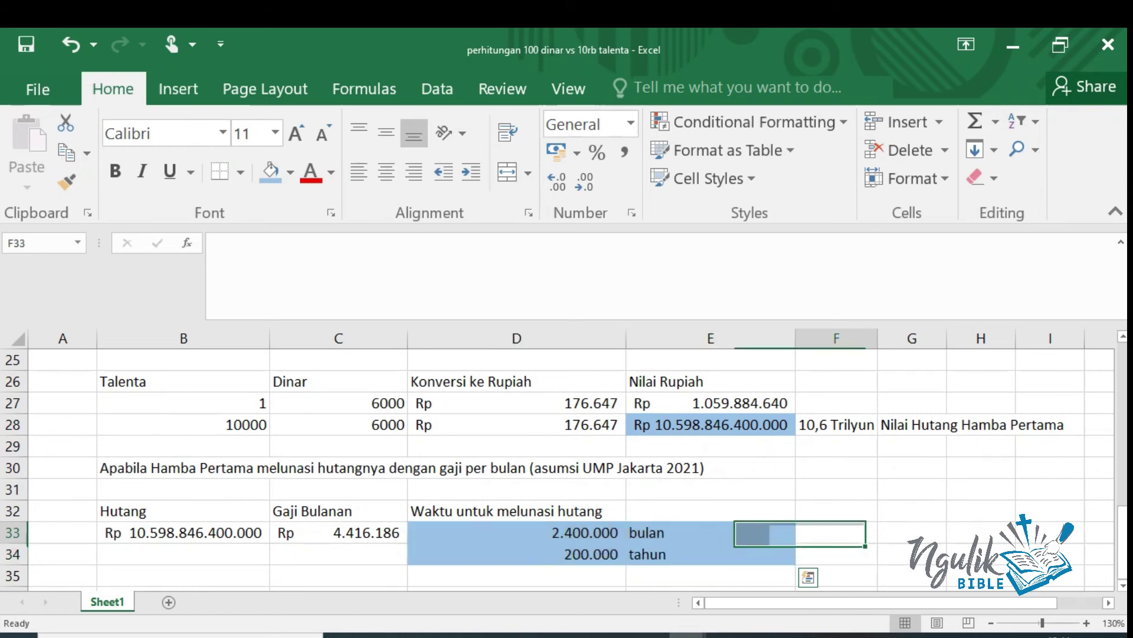